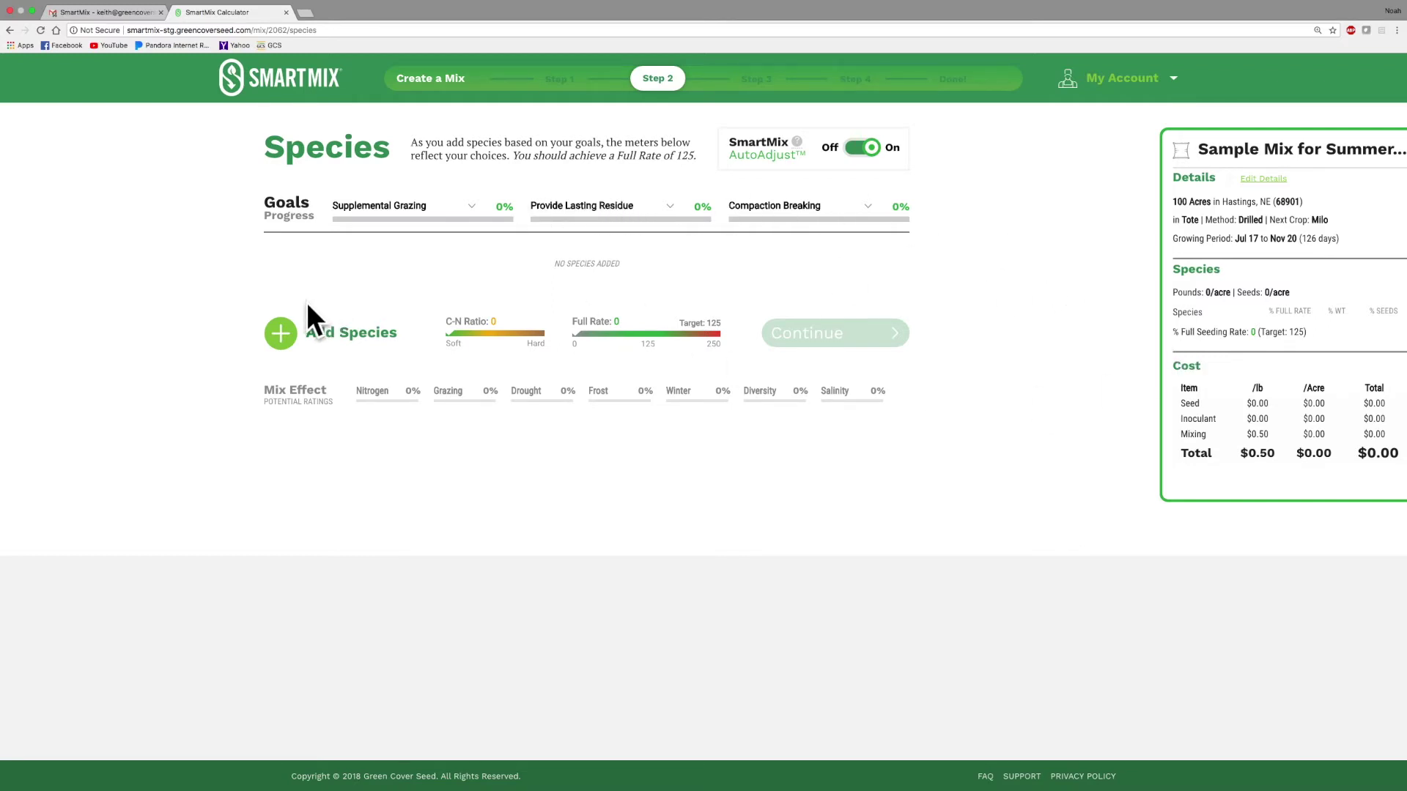
Browse the Good, Marginal and Risky species tabs, then check Cowpeas: Iron & Clay under Excellent
{"action": "left_click", "coordinate": [281, 335]}
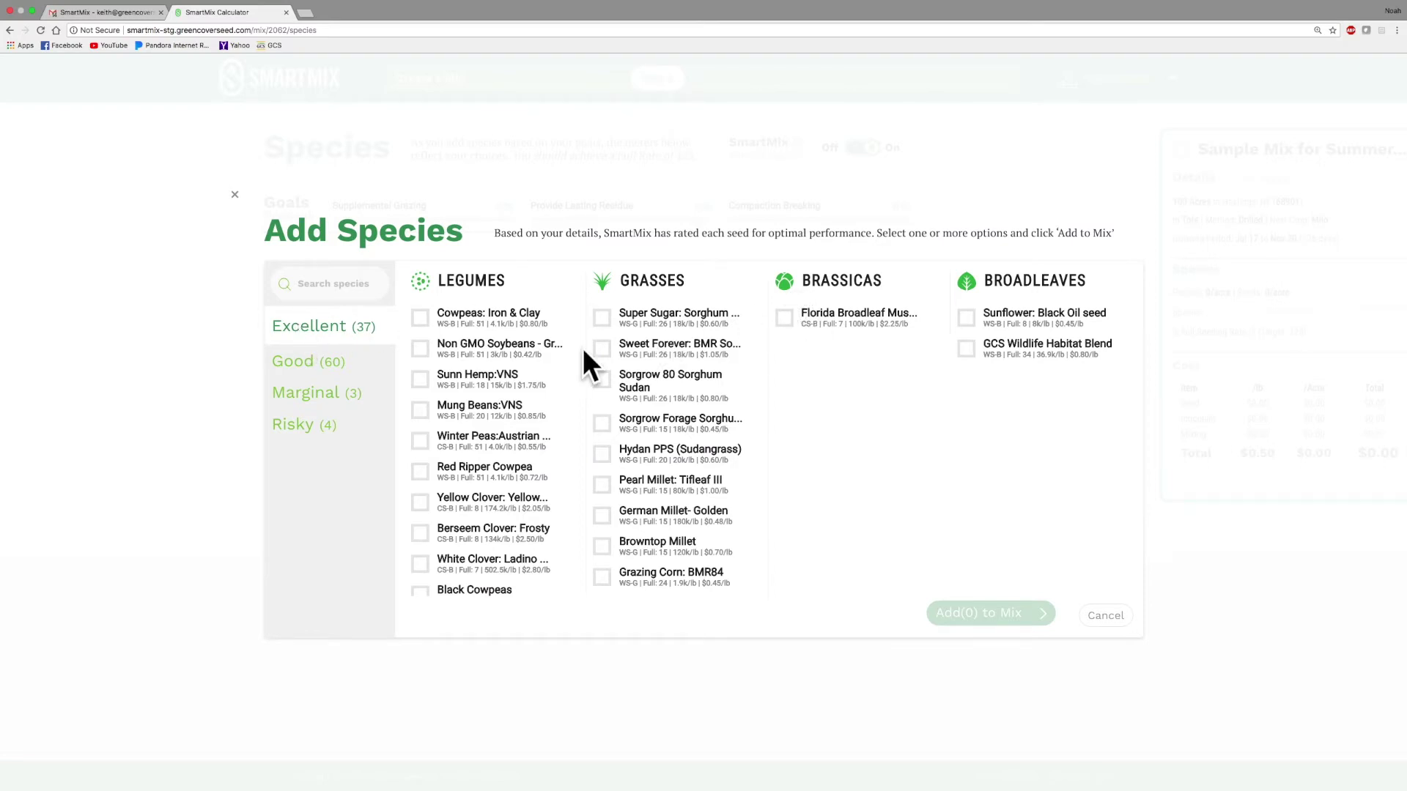
{"action": "left_click", "coordinate": [297, 367]}
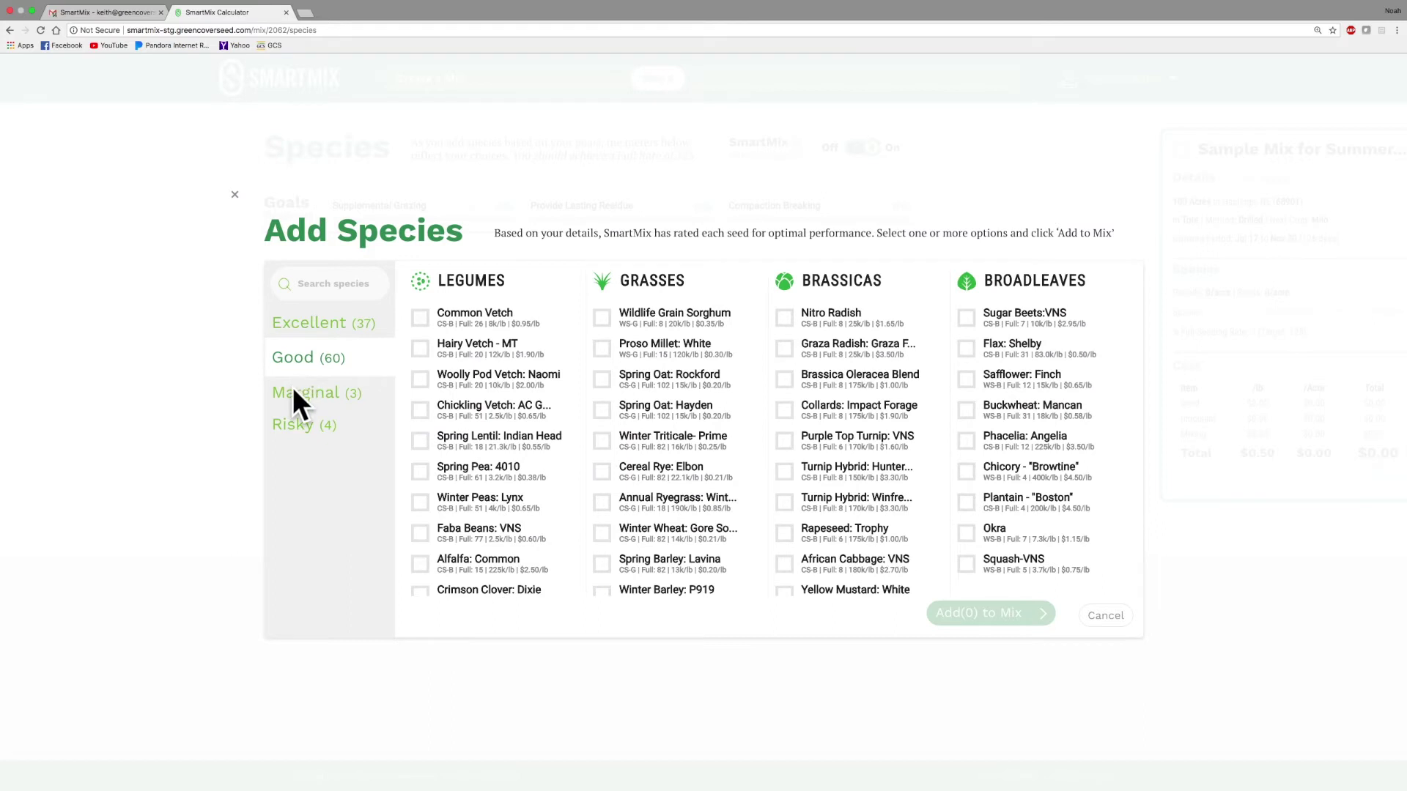
{"action": "left_click", "coordinate": [294, 390]}
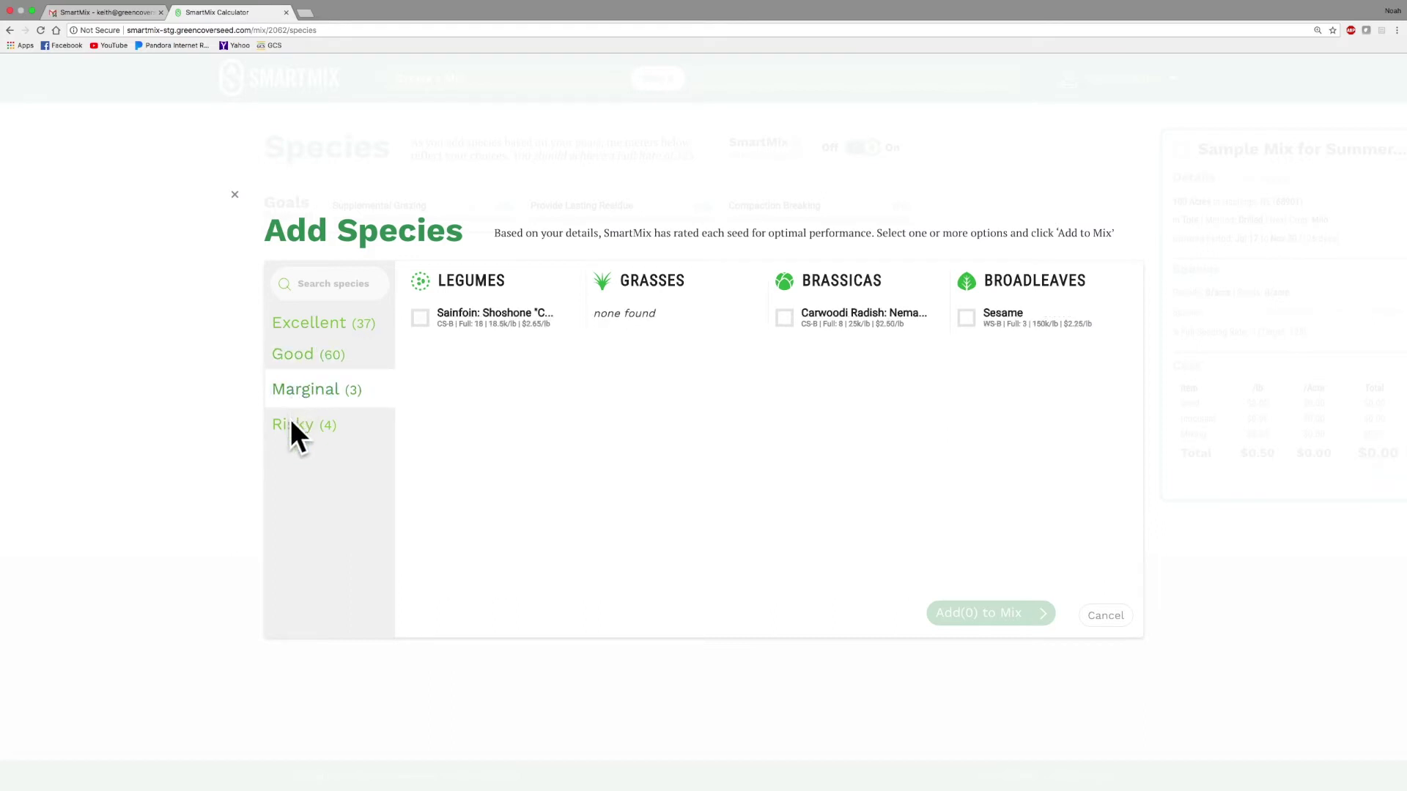
{"action": "left_click", "coordinate": [290, 422]}
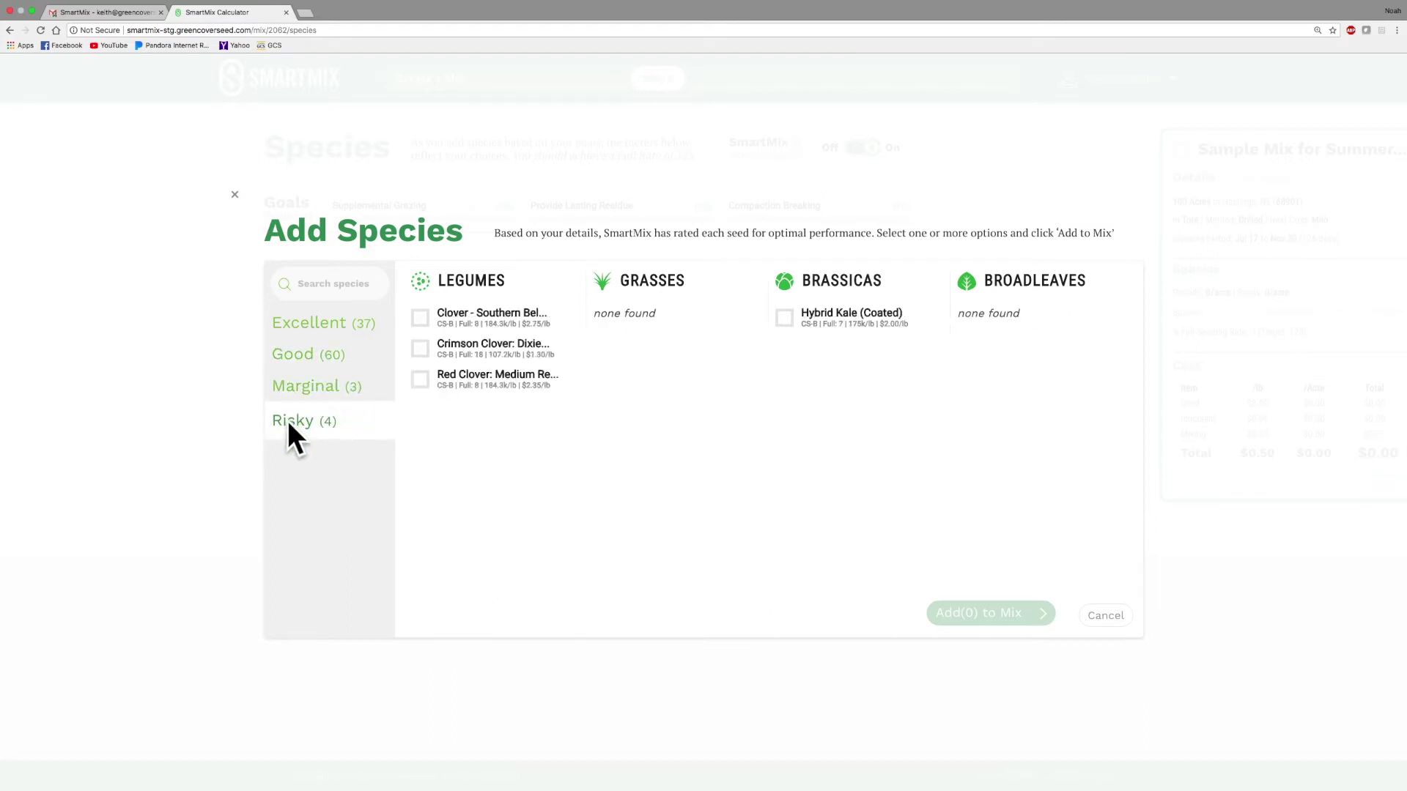
{"action": "left_click", "coordinate": [311, 323]}
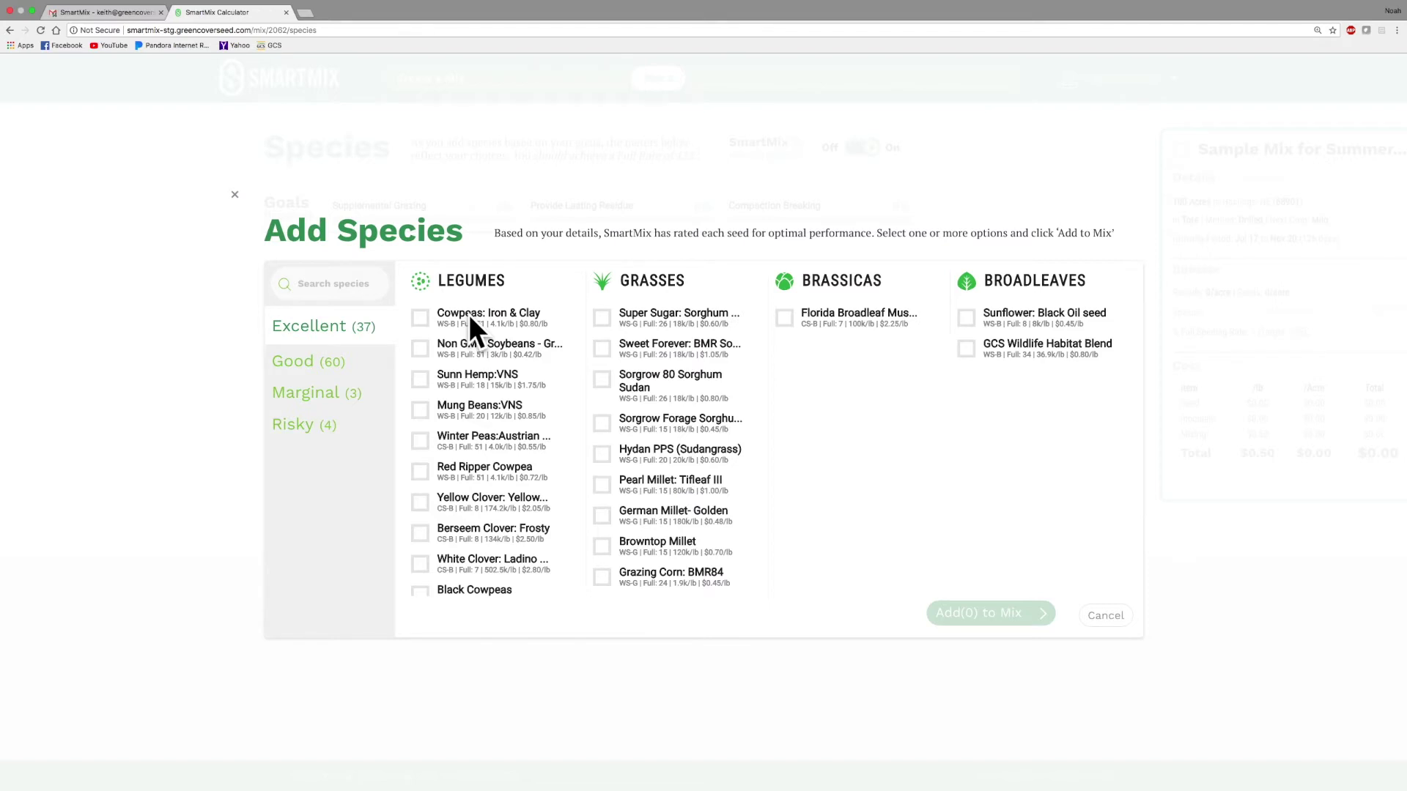
{"action": "left_click", "coordinate": [420, 316]}
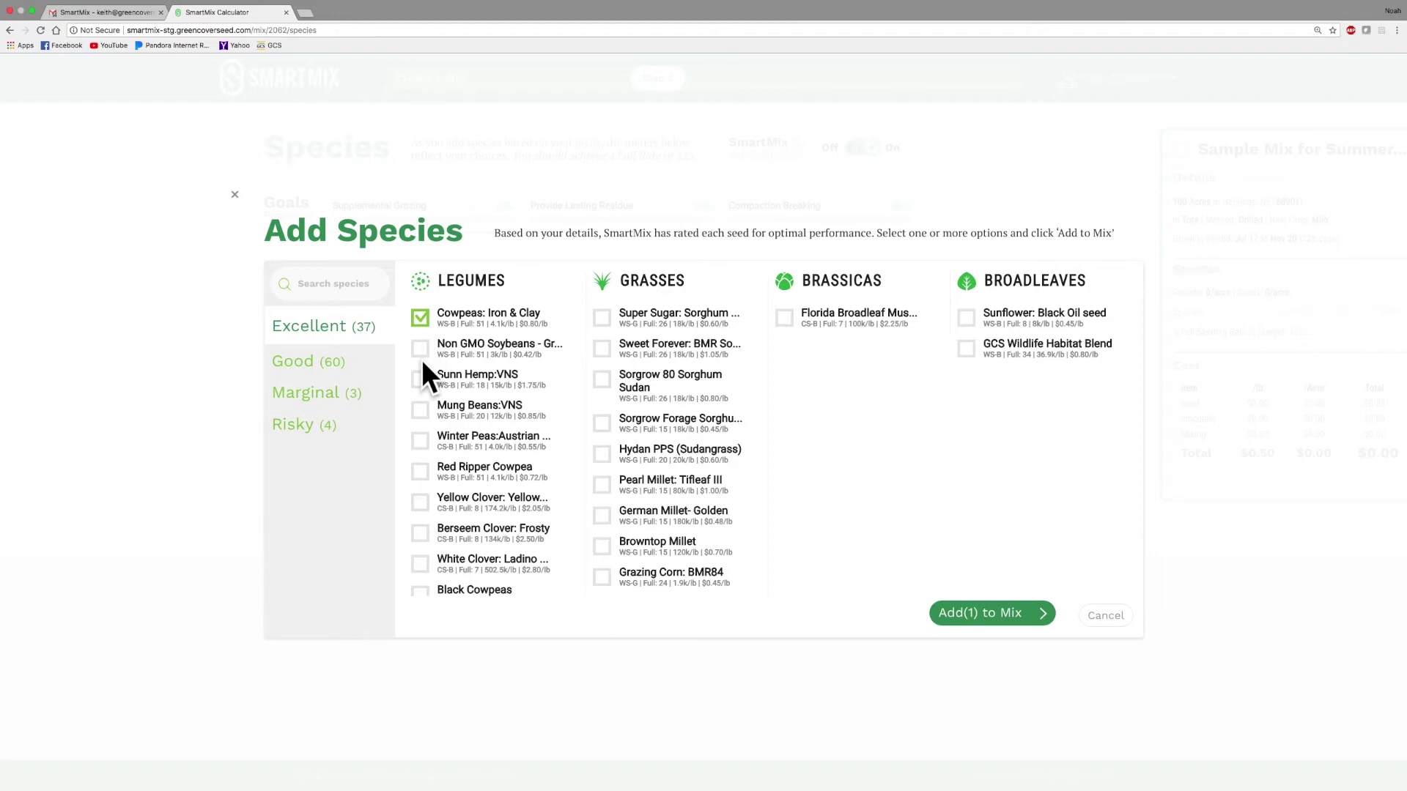
Check Sunn Hemp, Austrian Winter Peas, Sweet Forever BMR Sorghum Sudan and Tifleaf III Pearl Millet
{"action": "left_click", "coordinate": [420, 378]}
{"action": "left_click", "coordinate": [422, 442]}
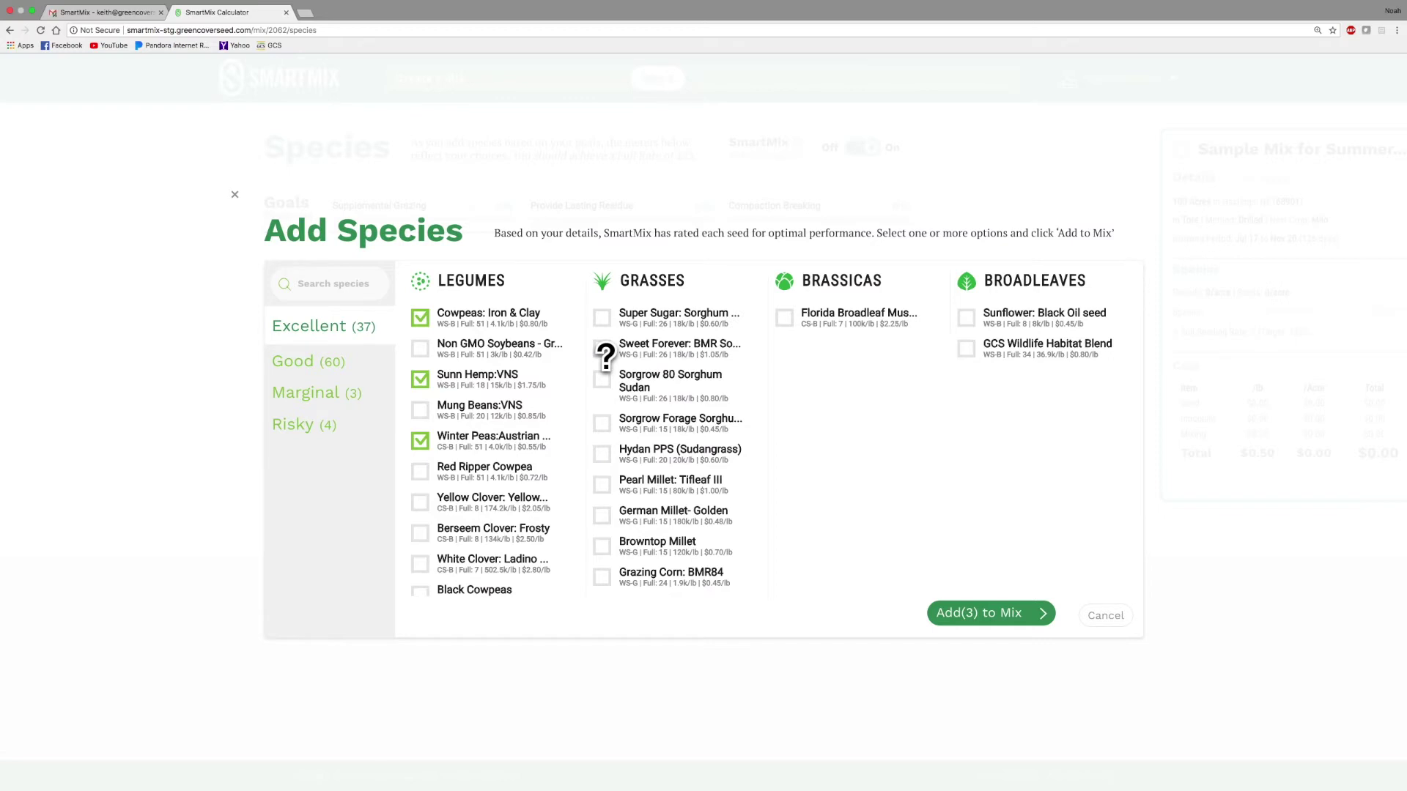
{"action": "left_click", "coordinate": [642, 345]}
{"action": "left_click", "coordinate": [605, 485]}
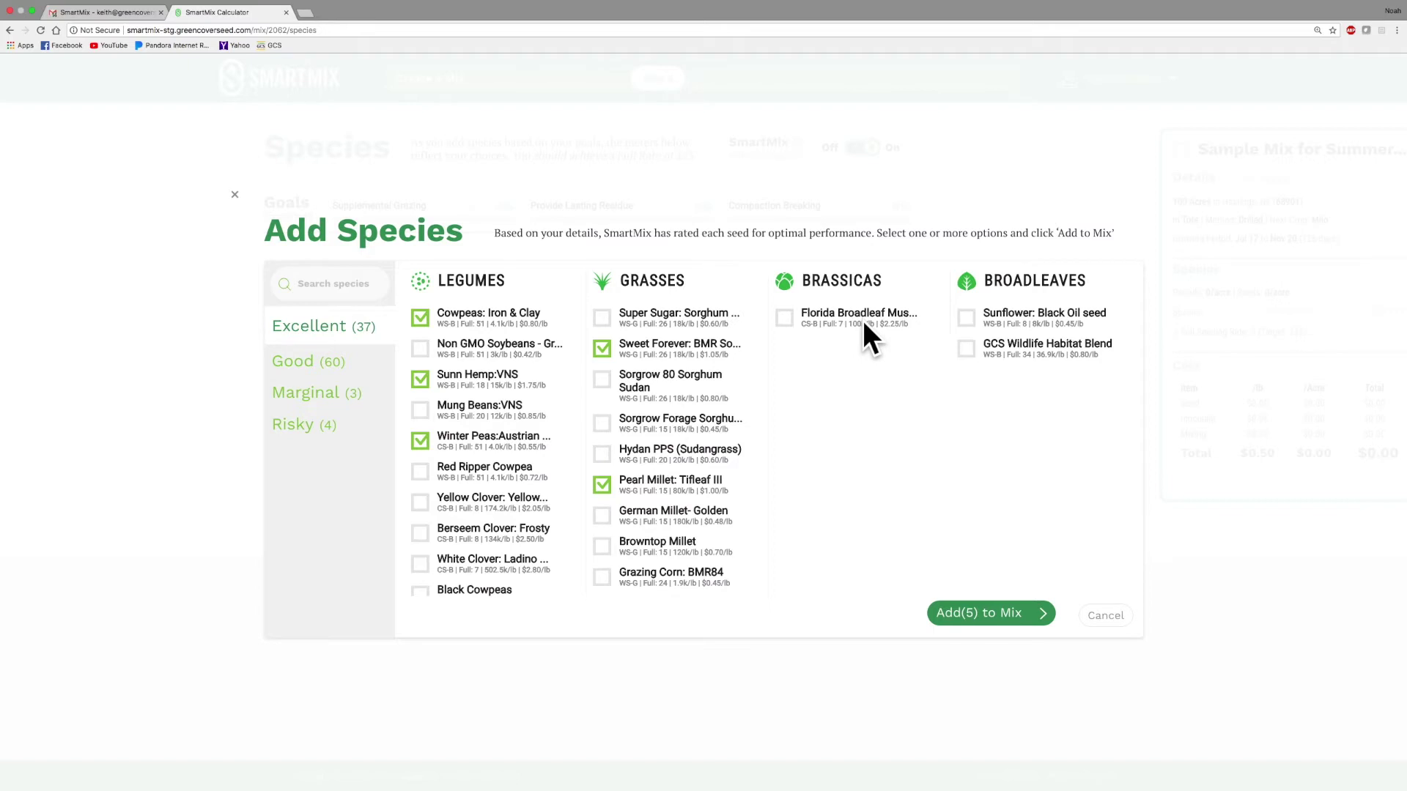
Under Good, check Collards: Impact Forage, Purple Top Turnip: VNS and Buckwheat: Mancan
{"action": "left_click", "coordinate": [301, 363]}
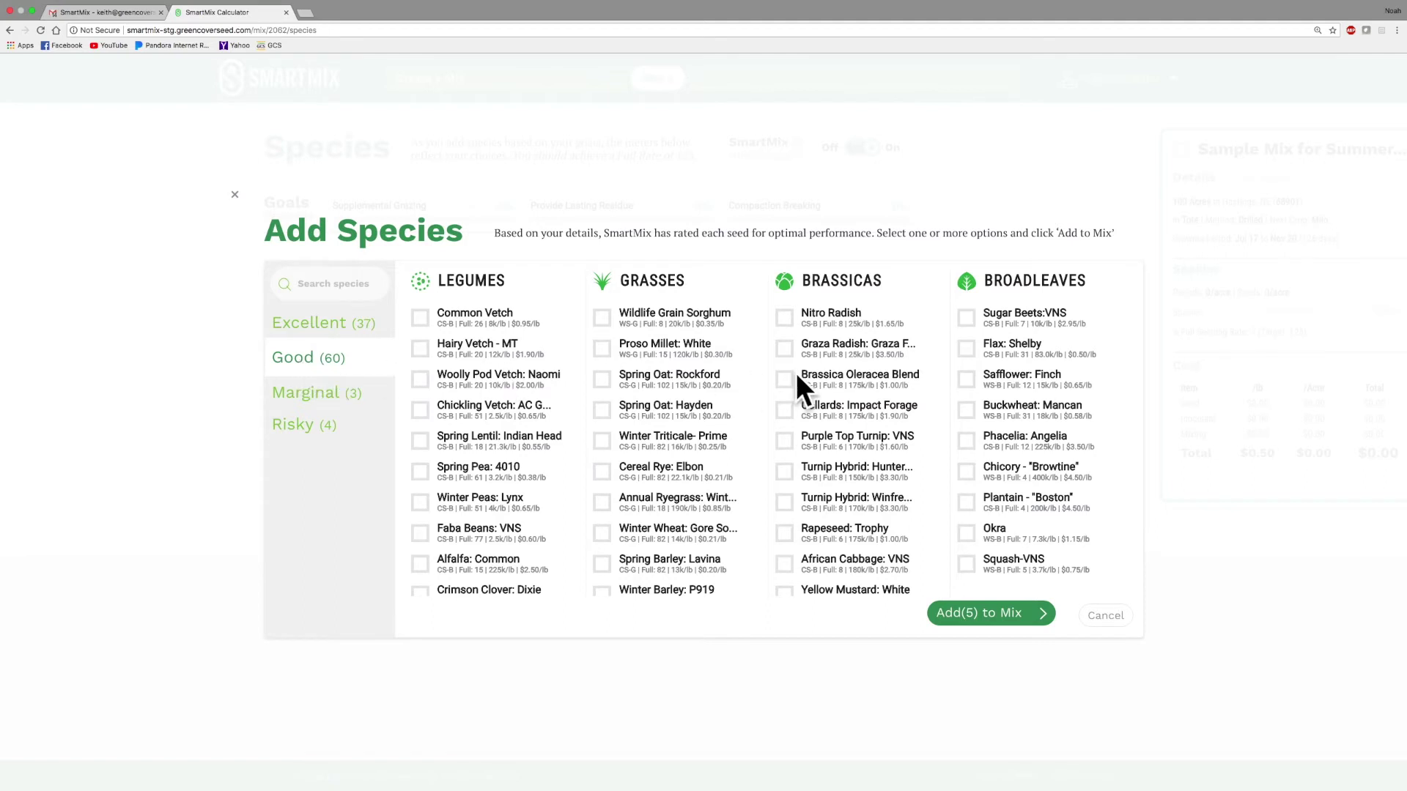
{"action": "left_click", "coordinate": [784, 410]}
{"action": "left_click", "coordinate": [783, 441]}
{"action": "left_click", "coordinate": [967, 411]}
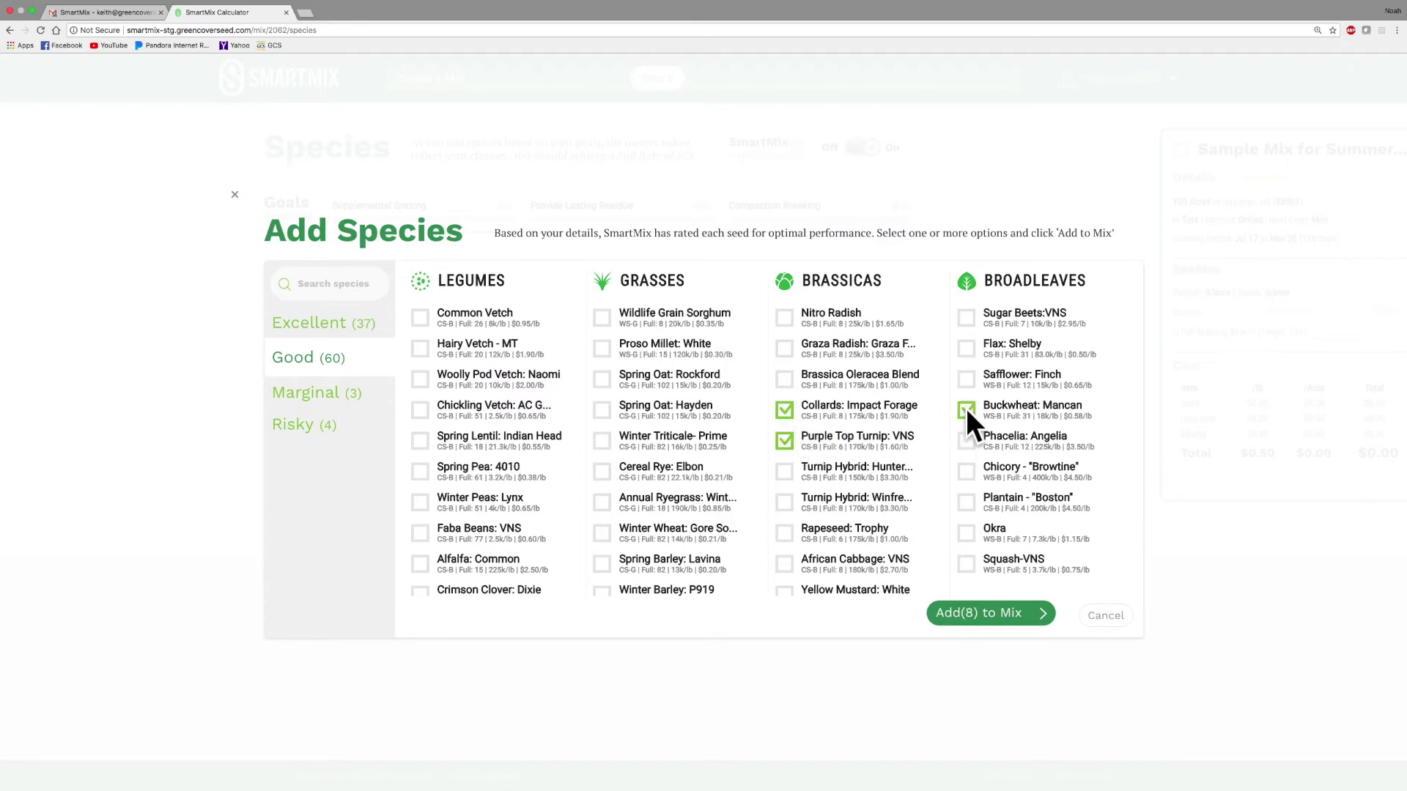
Add the eight checked species to the mix for a $3,250 total, then open Cowpeas' product page
{"action": "left_click", "coordinate": [990, 614]}
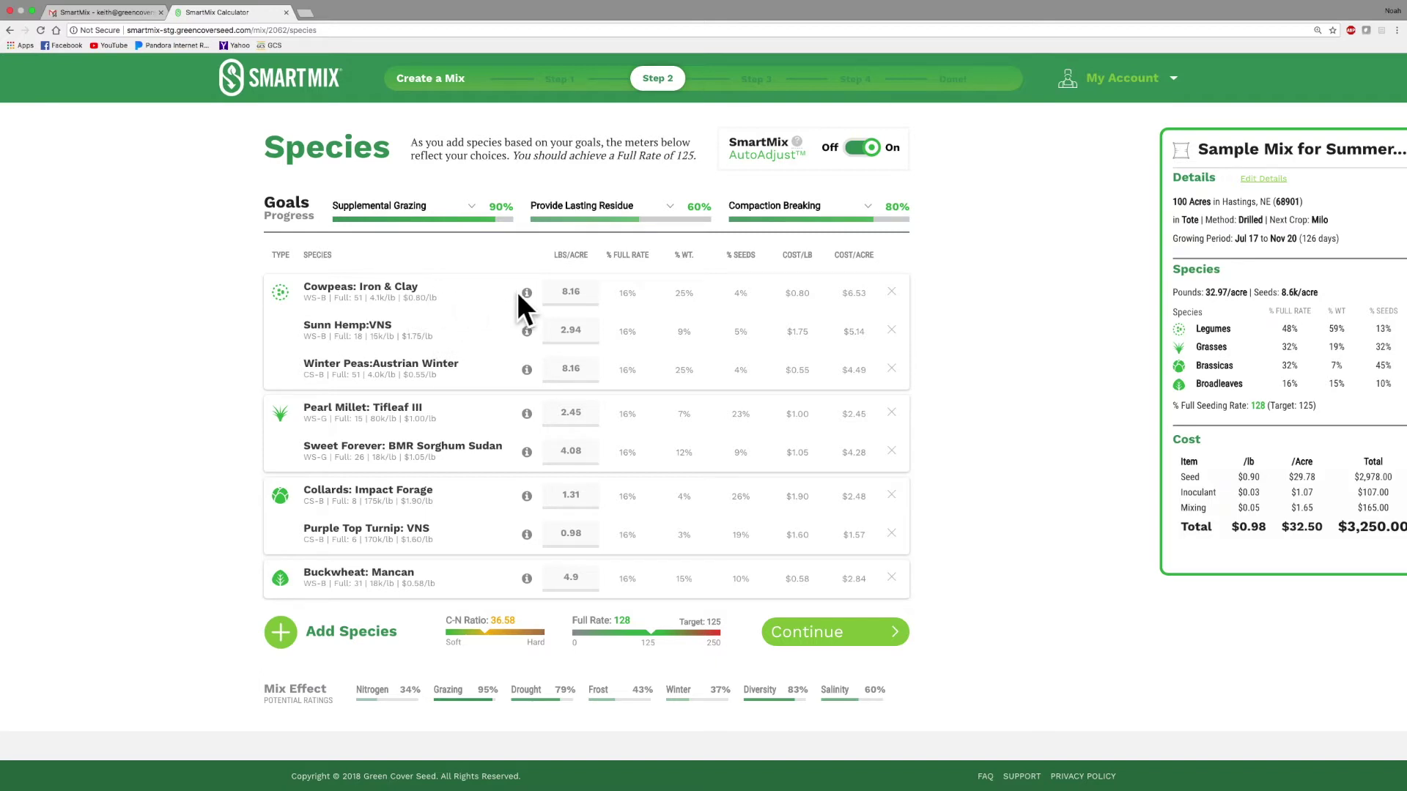
{"action": "mouse_move", "coordinate": [524, 293]}
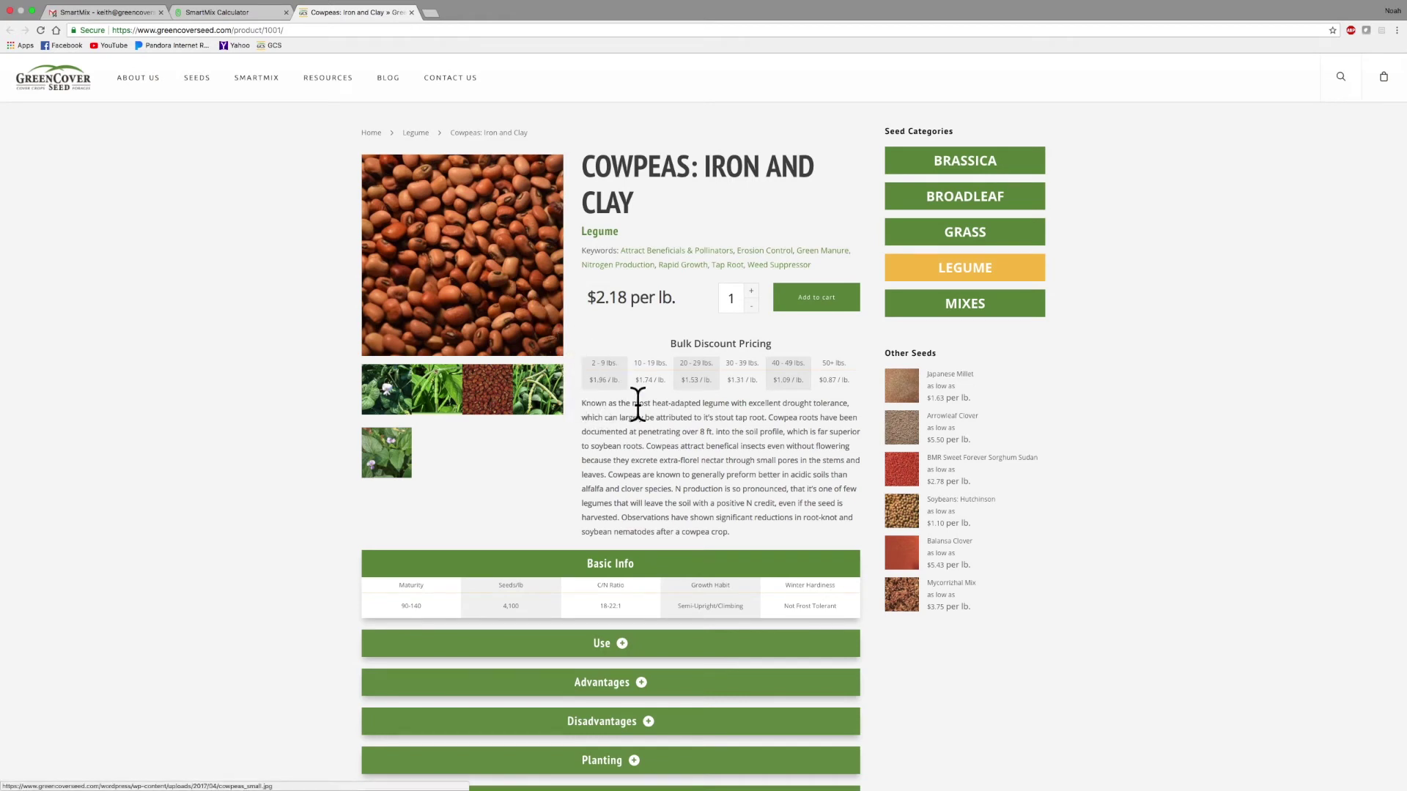
Expand the Use section on the Cowpeas: Iron and Clay page, then return to SmartMix Calculator
{"action": "scroll", "coordinate": [654, 424], "scroll_direction": "down", "scroll_amount": 1}
{"action": "scroll", "coordinate": [654, 424], "scroll_direction": "down", "scroll_amount": 4}
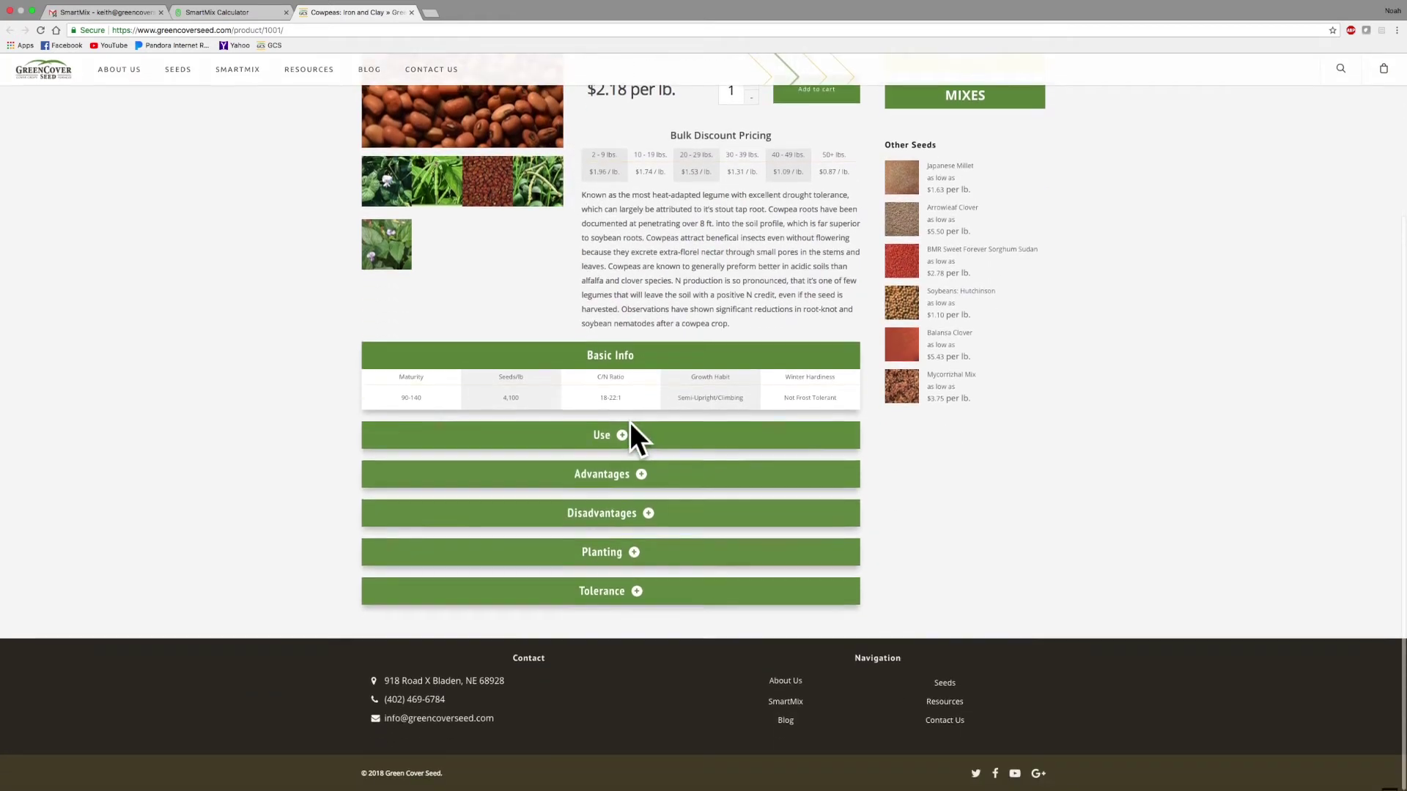
{"action": "left_click", "coordinate": [621, 435]}
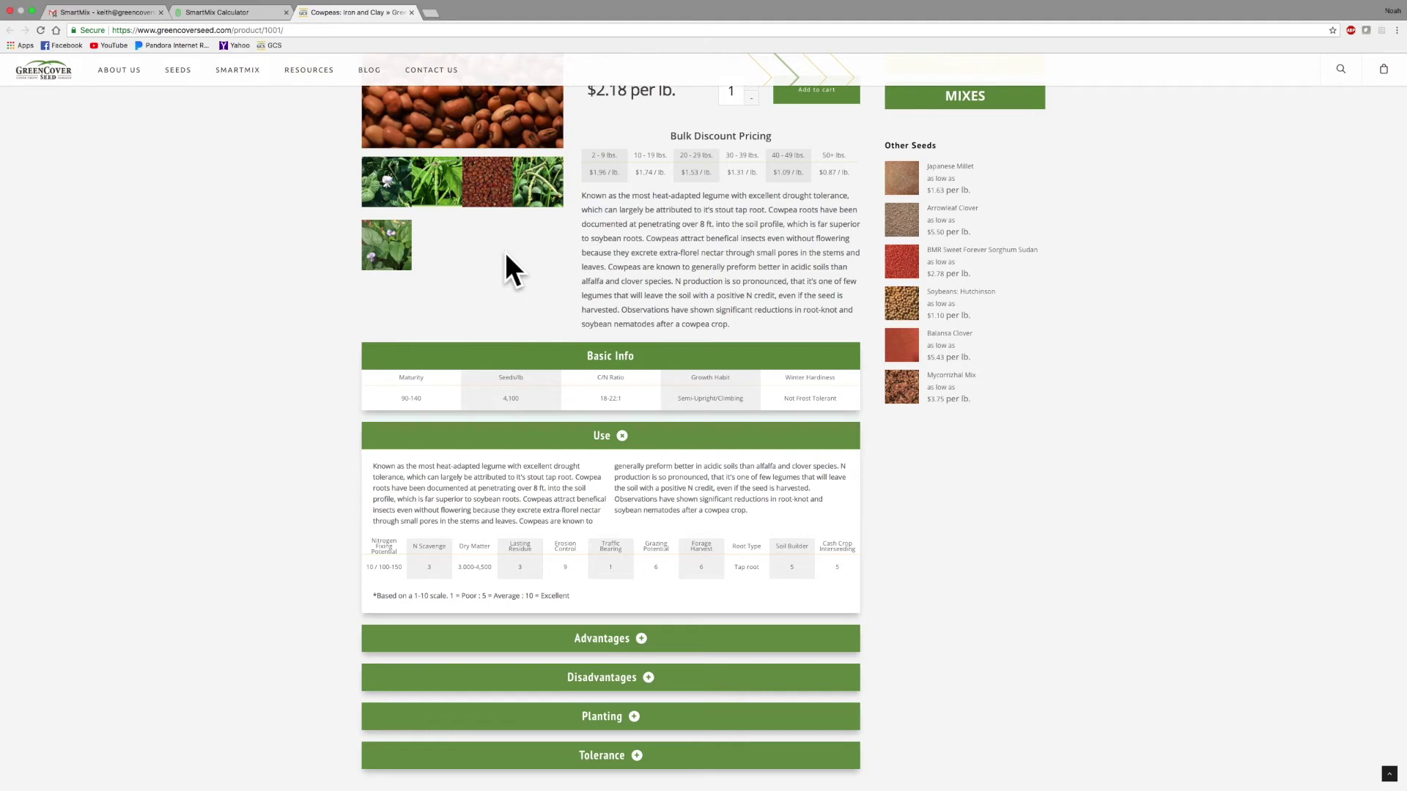
{"action": "left_click", "coordinate": [219, 12]}
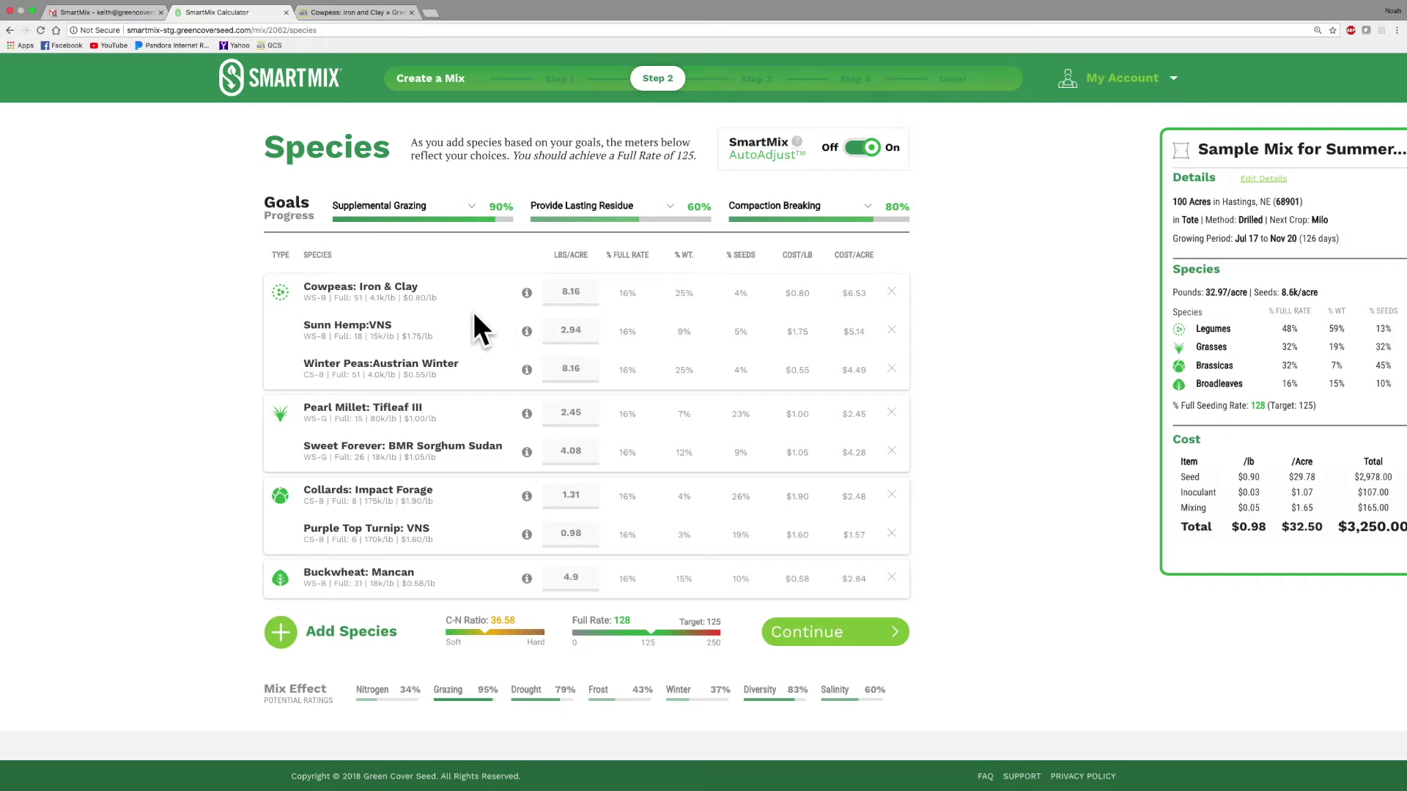
Make several drags on the SmartMix Calculator species page listing the eight species' rates
{"action": "left_click_drag", "start_coordinate": [524, 301], "coordinate": [578, 301]}
{"action": "left_click_drag", "start_coordinate": [363, 307], "coordinate": [600, 344]}
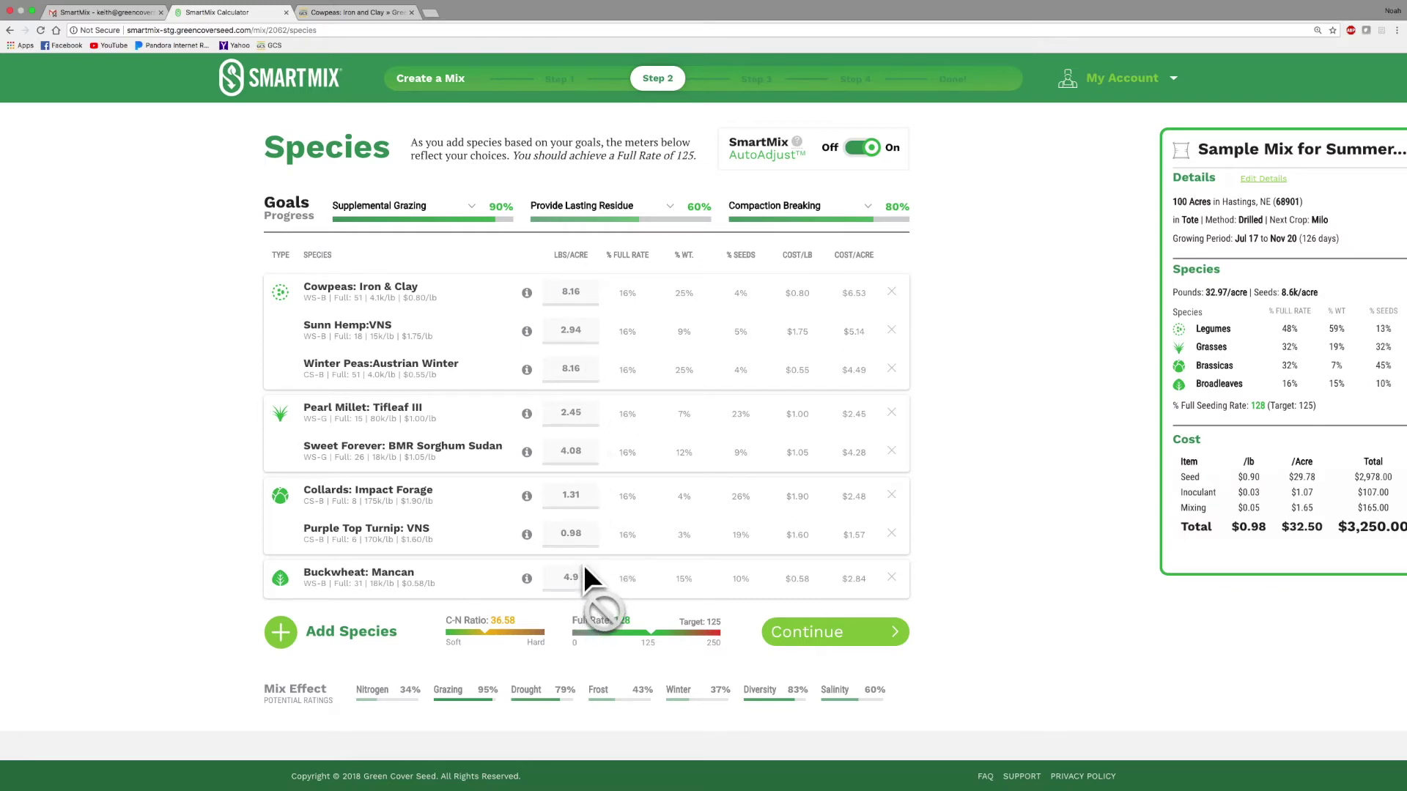
{"action": "left_click_drag", "start_coordinate": [589, 548], "coordinate": [587, 511]}
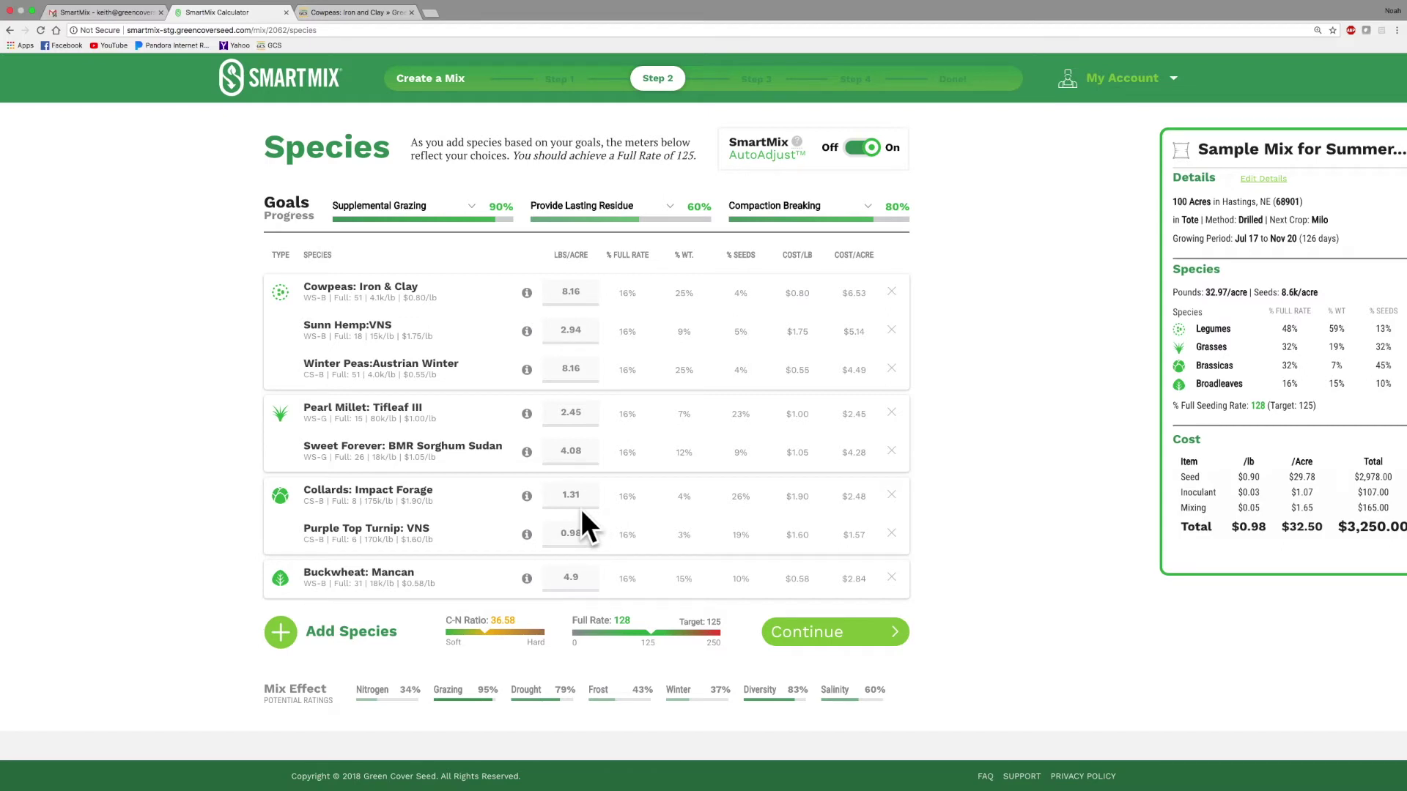
{"action": "left_click_drag", "start_coordinate": [581, 508], "coordinate": [584, 574]}
Add Okra and Sunflower: Black Oil seed to the mix, making ten species at $2,813.00
{"action": "left_click", "coordinate": [277, 635]}
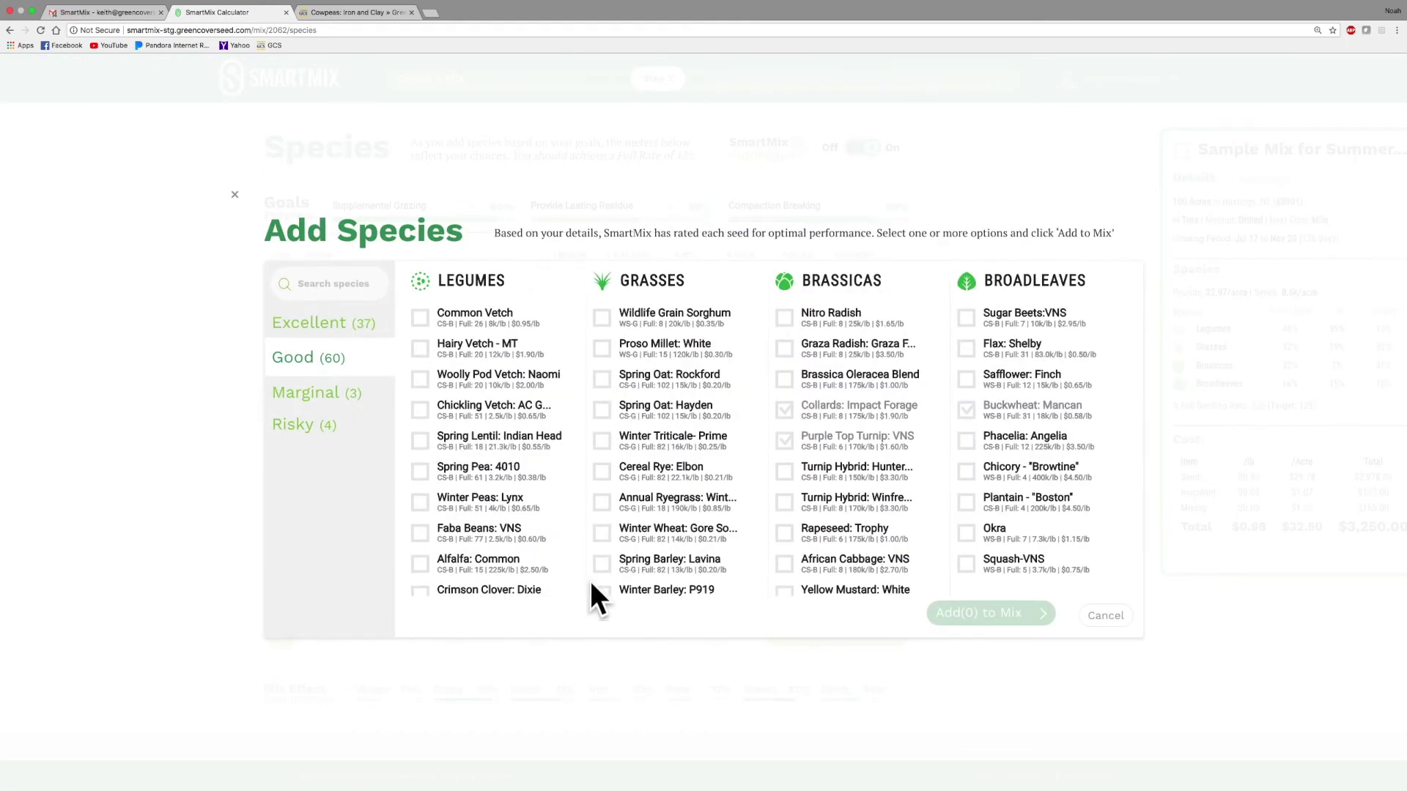
{"action": "left_click", "coordinate": [966, 530]}
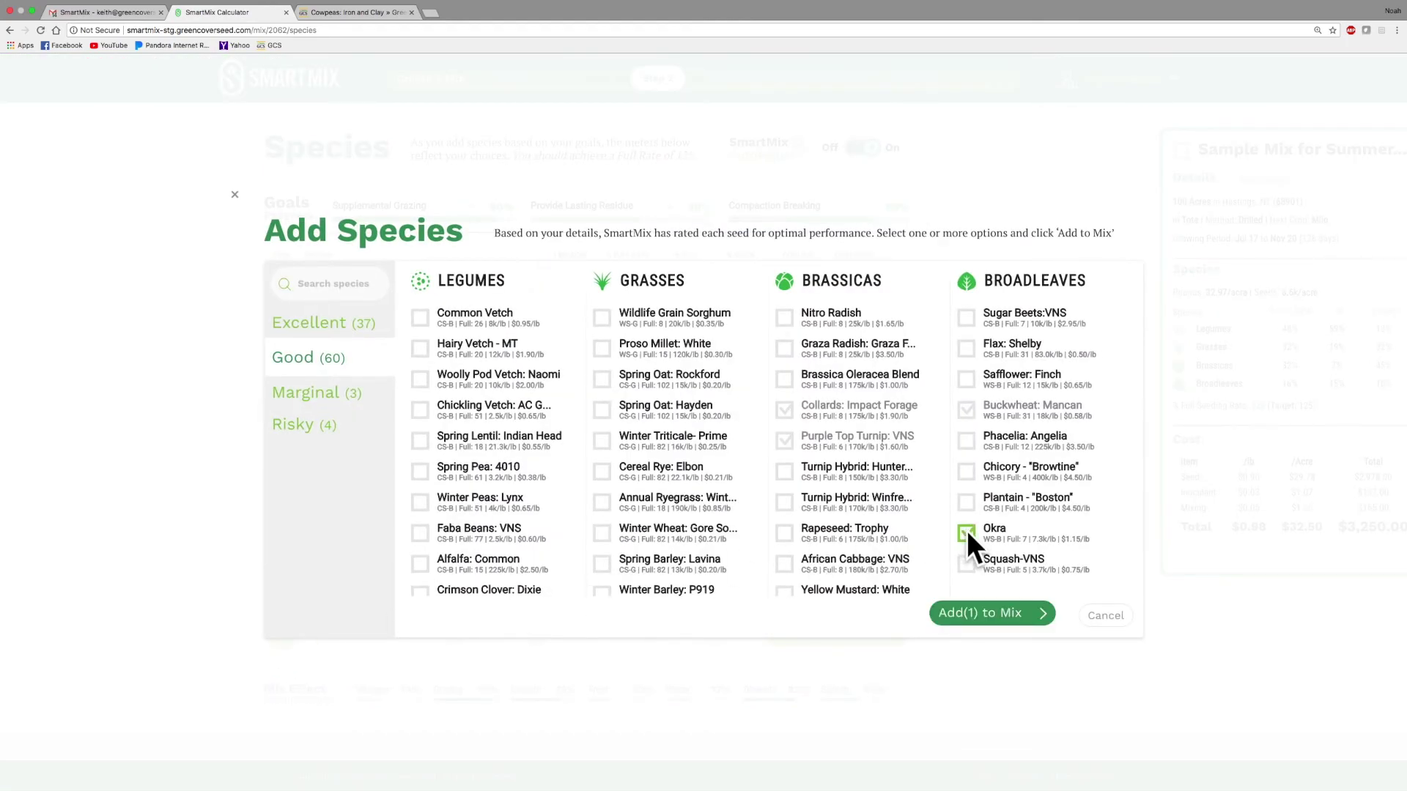
{"action": "left_click", "coordinate": [300, 322]}
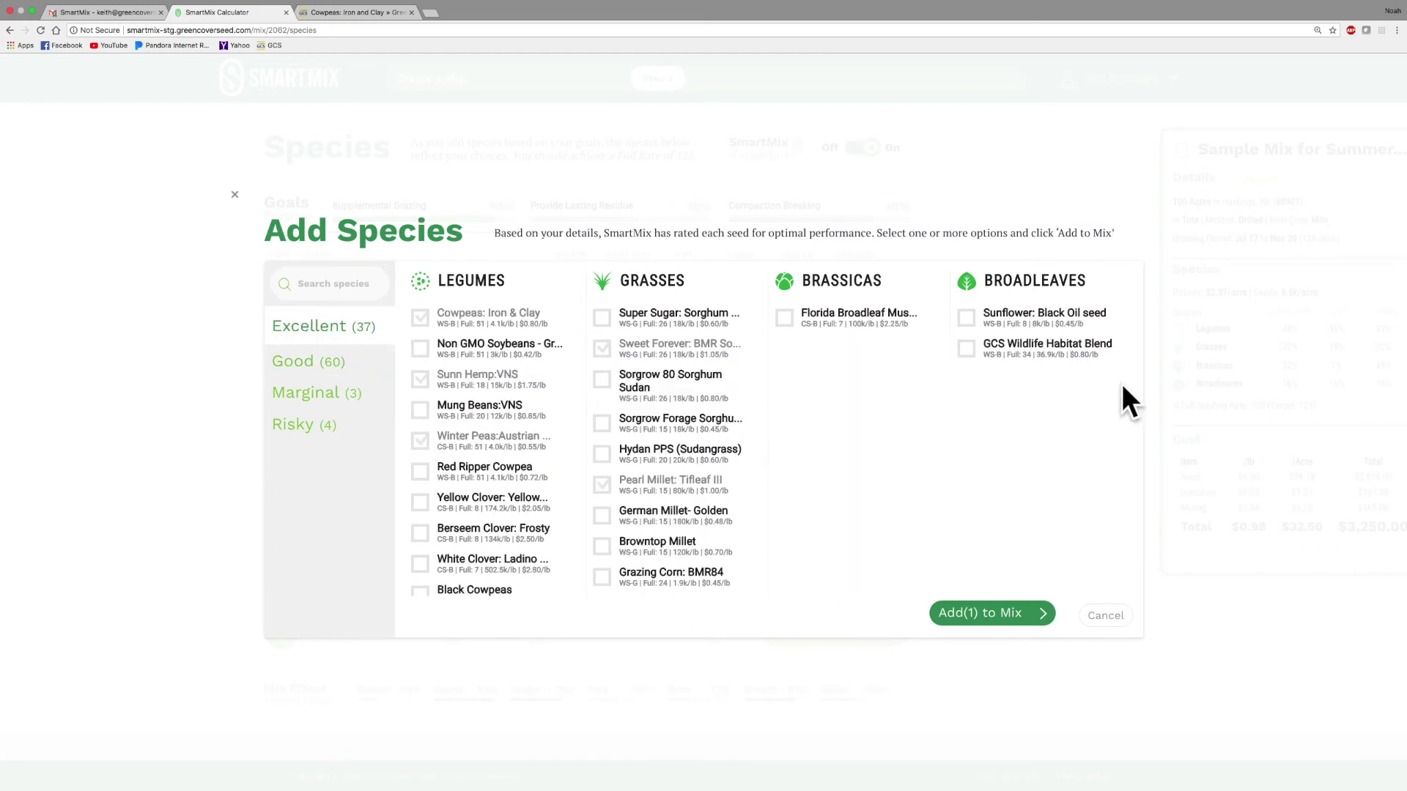
{"action": "left_click", "coordinate": [969, 319]}
{"action": "left_click", "coordinate": [974, 612]}
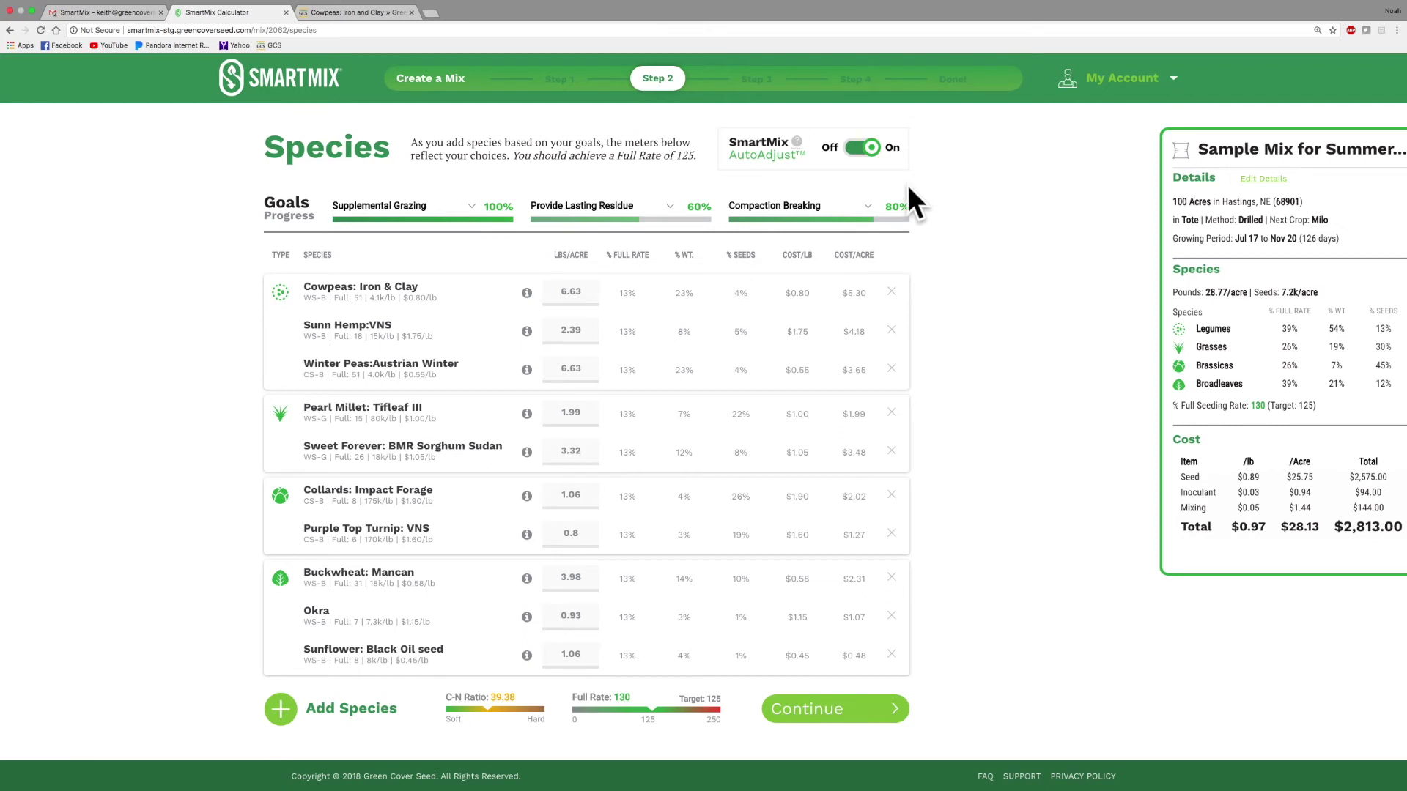
Turn off SmartMix AutoAdjust for the ten-species, $2,813.00 mix
{"action": "left_click", "coordinate": [858, 151]}
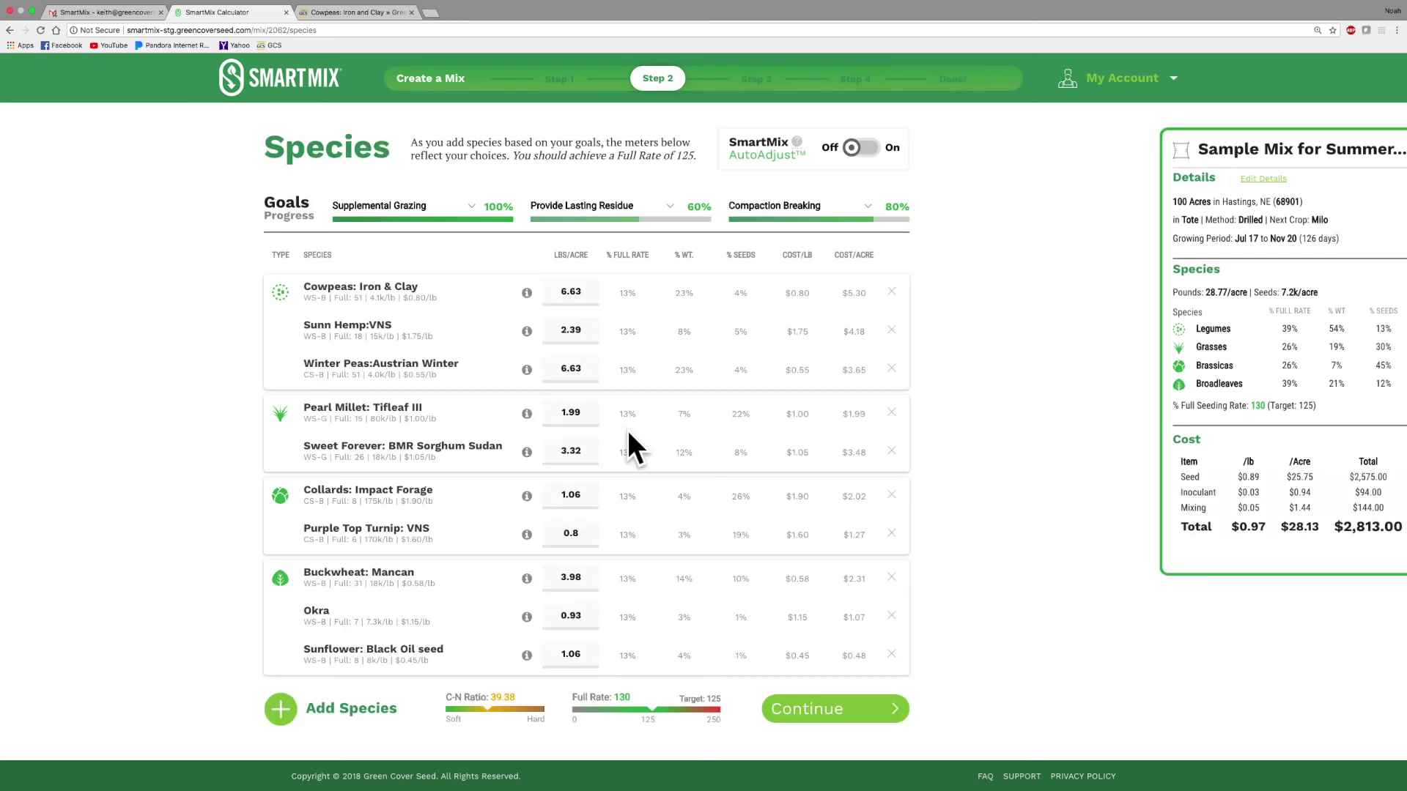
Enter 7 lbs/acre for Sweet Forever and 4 for Pearl Millet, lifting the mix to 158 full rate
{"action": "left_click", "coordinate": [587, 450]}
{"action": "key", "text": "BackSpace"}
{"action": "key", "text": "BackSpace"}
{"action": "type", "text": "7"}
{"action": "key", "text": "Tab"}
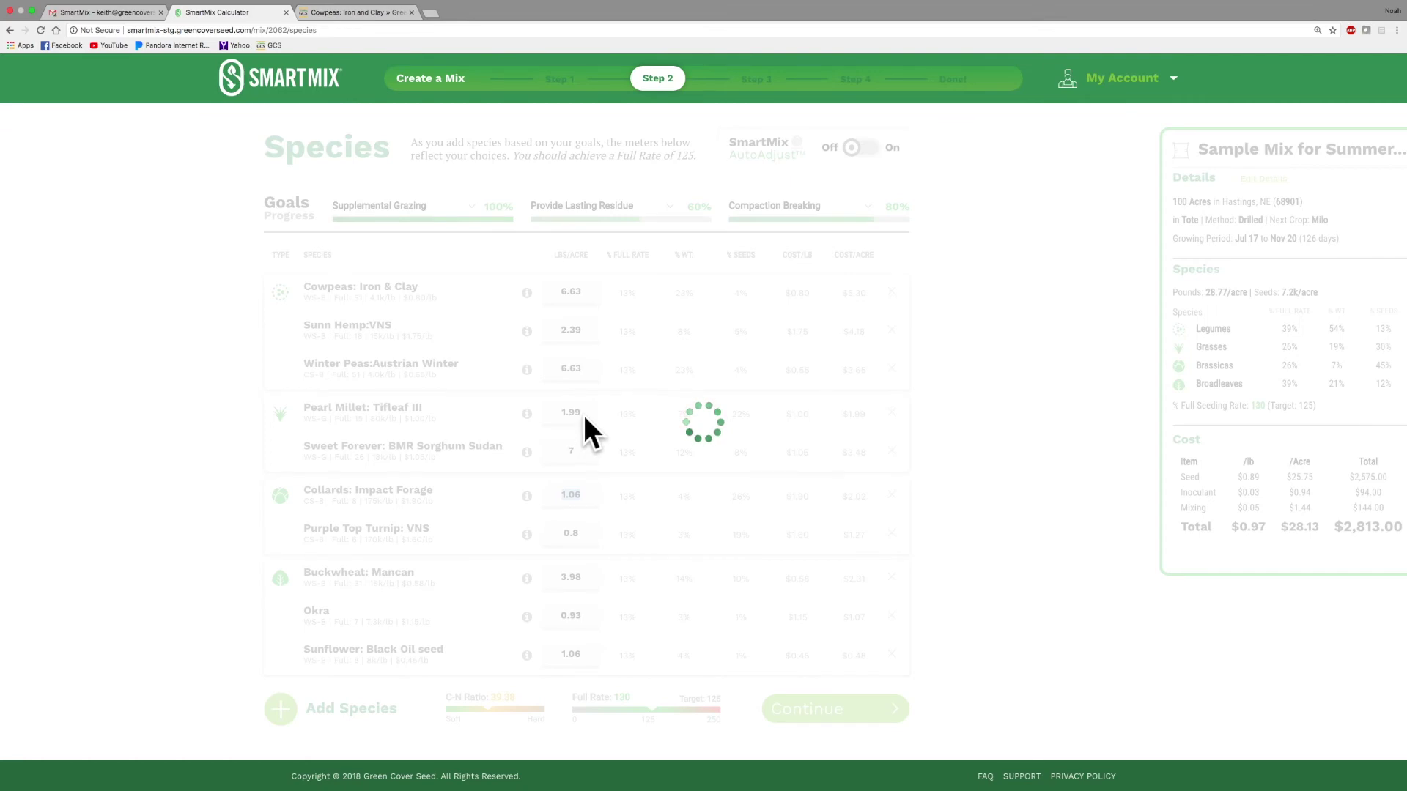
{"action": "left_click", "coordinate": [584, 415]}
{"action": "key", "text": "BackSpace"}
{"action": "key", "text": "BackSpace"}
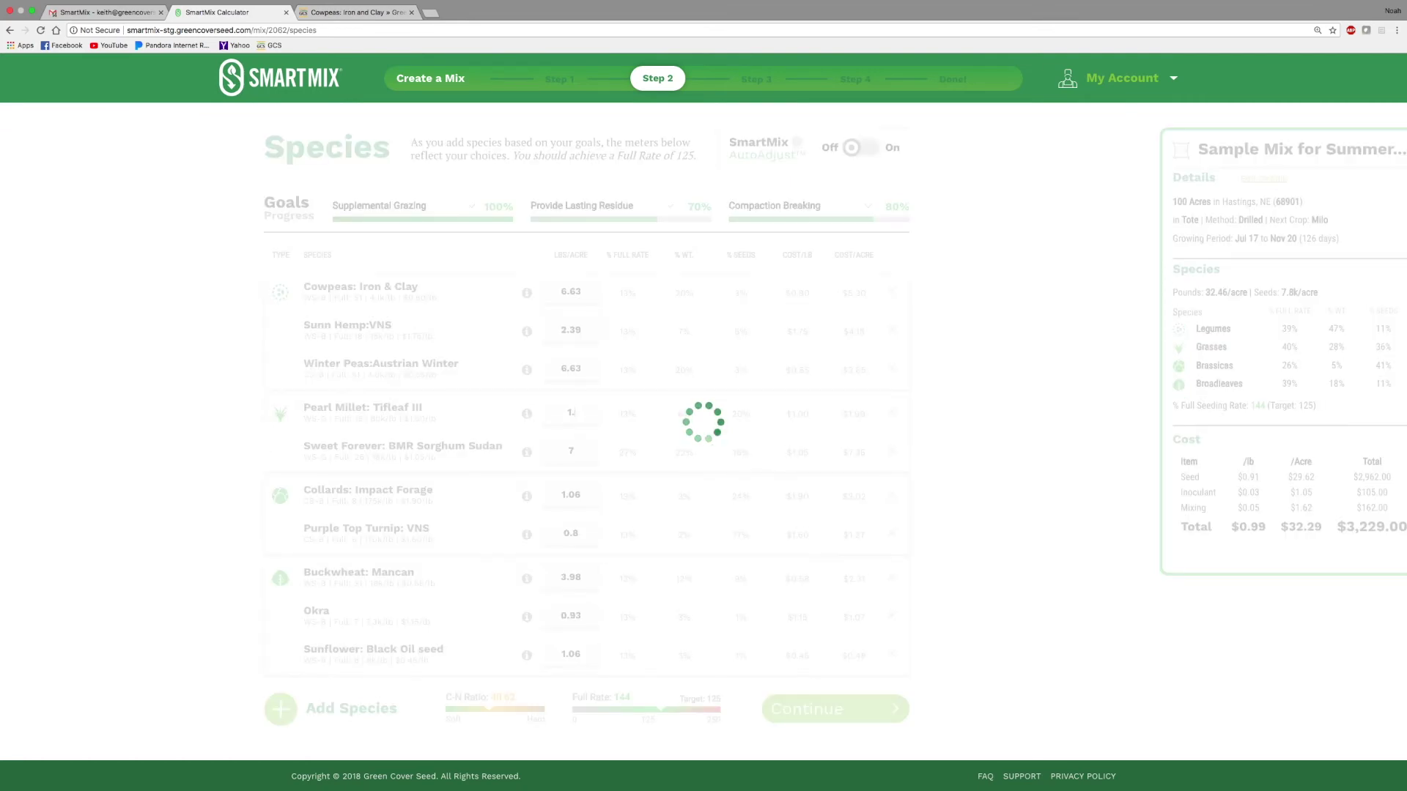
{"action": "key", "text": "BackSpace"}
{"action": "key", "text": "BackSpace"}
{"action": "type", "text": "4"}
{"action": "key", "text": "Tab"}
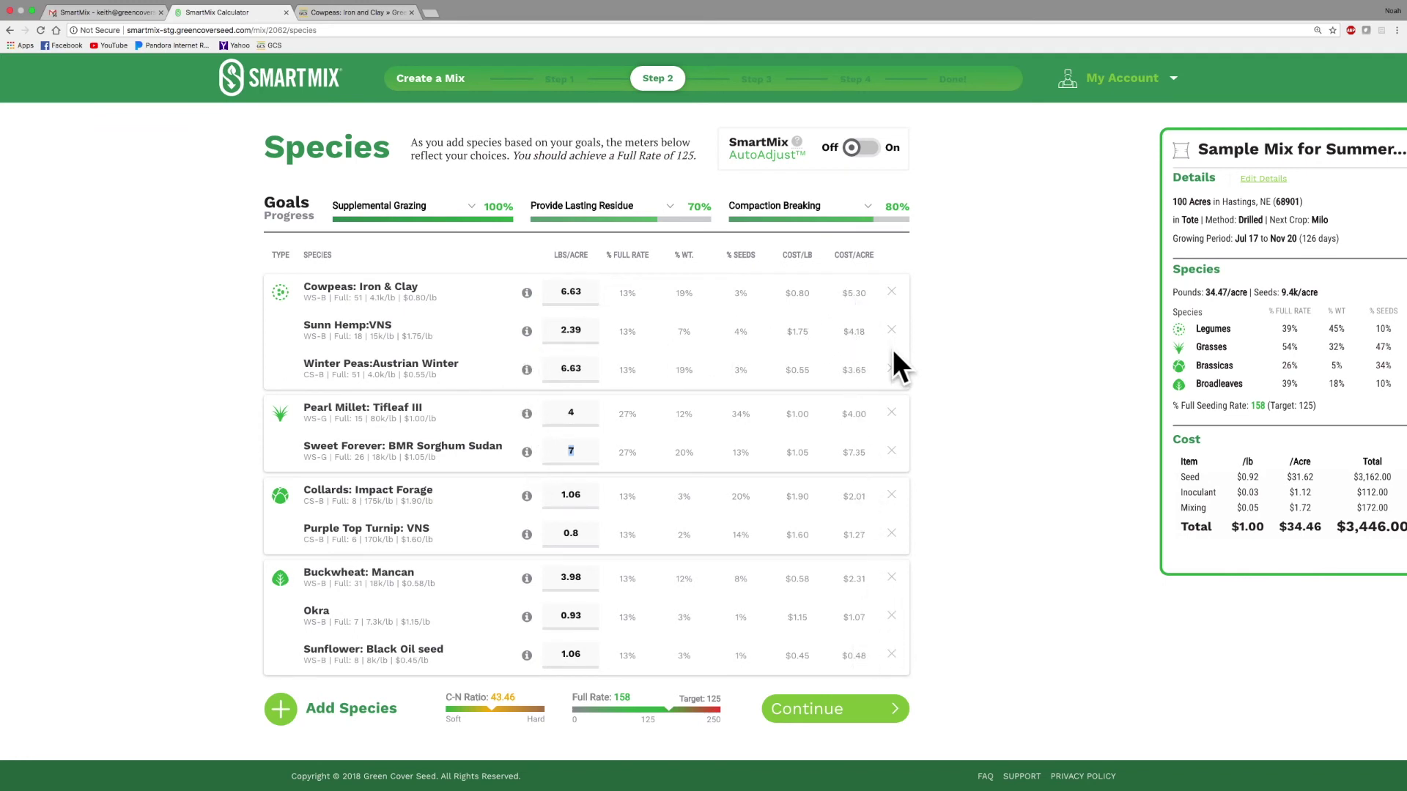
{"action": "scroll", "coordinate": [594, 334], "scroll_direction": "down", "scroll_amount": 1}
Change Sunn Hemp's rate to 2 and Cowpeas: Iron & Clay's rate to 5 lbs/acre
{"action": "left_click", "coordinate": [591, 323]}
{"action": "key", "text": "BackSpace"}
{"action": "key", "text": "BackSpace"}
{"action": "key", "text": "BackSpace"}
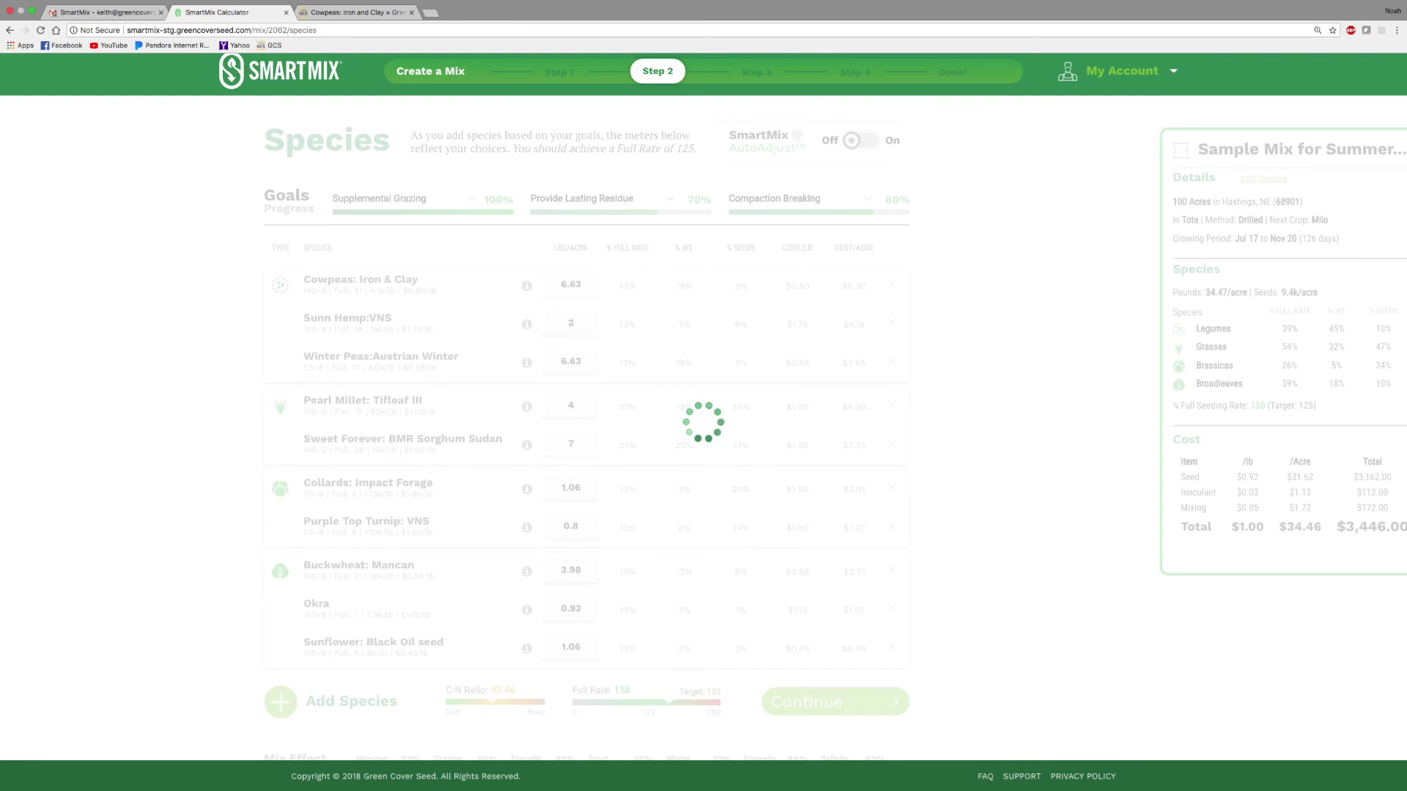
{"action": "left_click", "coordinate": [584, 292]}
{"action": "key", "text": "BackSpace"}
{"action": "key", "text": "BackSpace"}
{"action": "key", "text": "BackSpace"}
{"action": "key", "text": "BackSpace"}
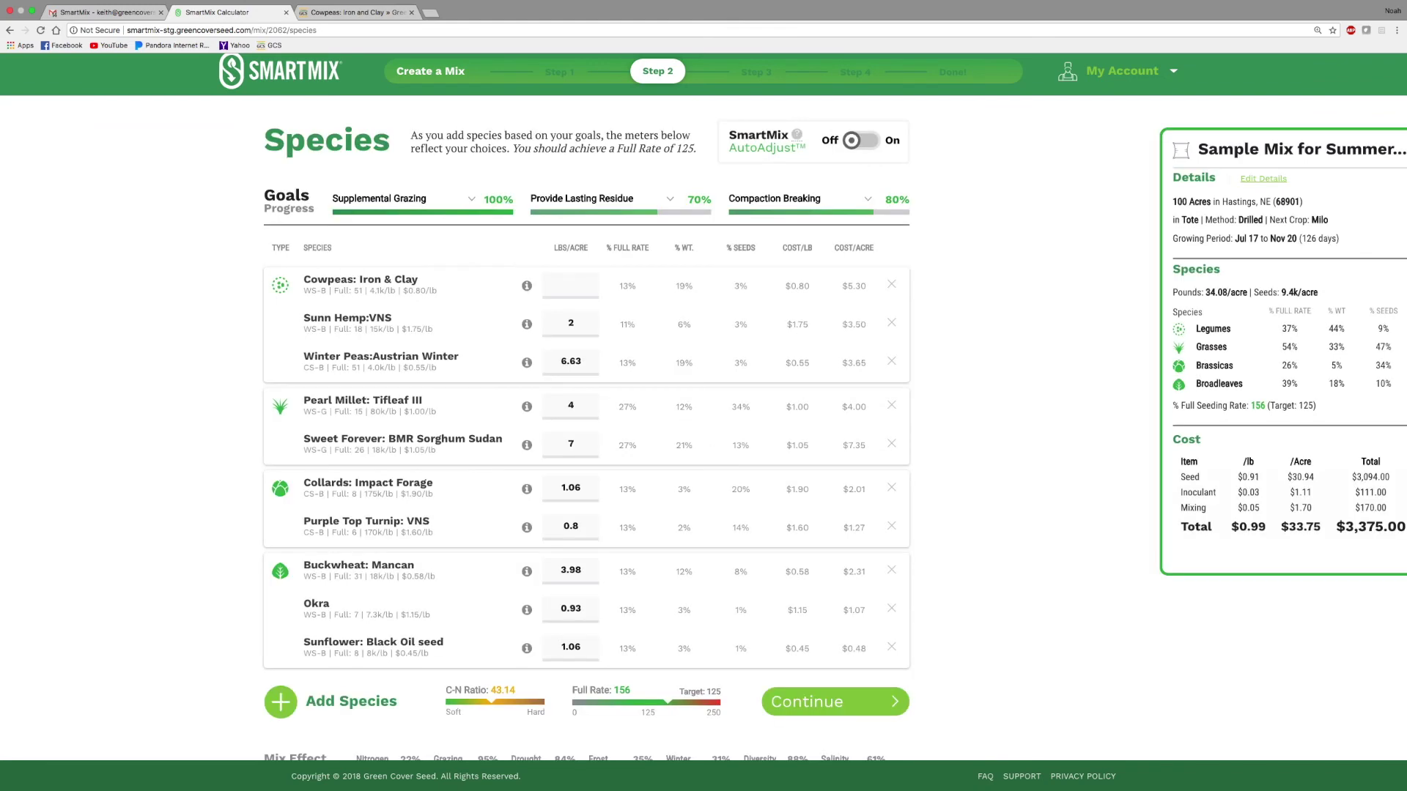
{"action": "type", "text": "5"}
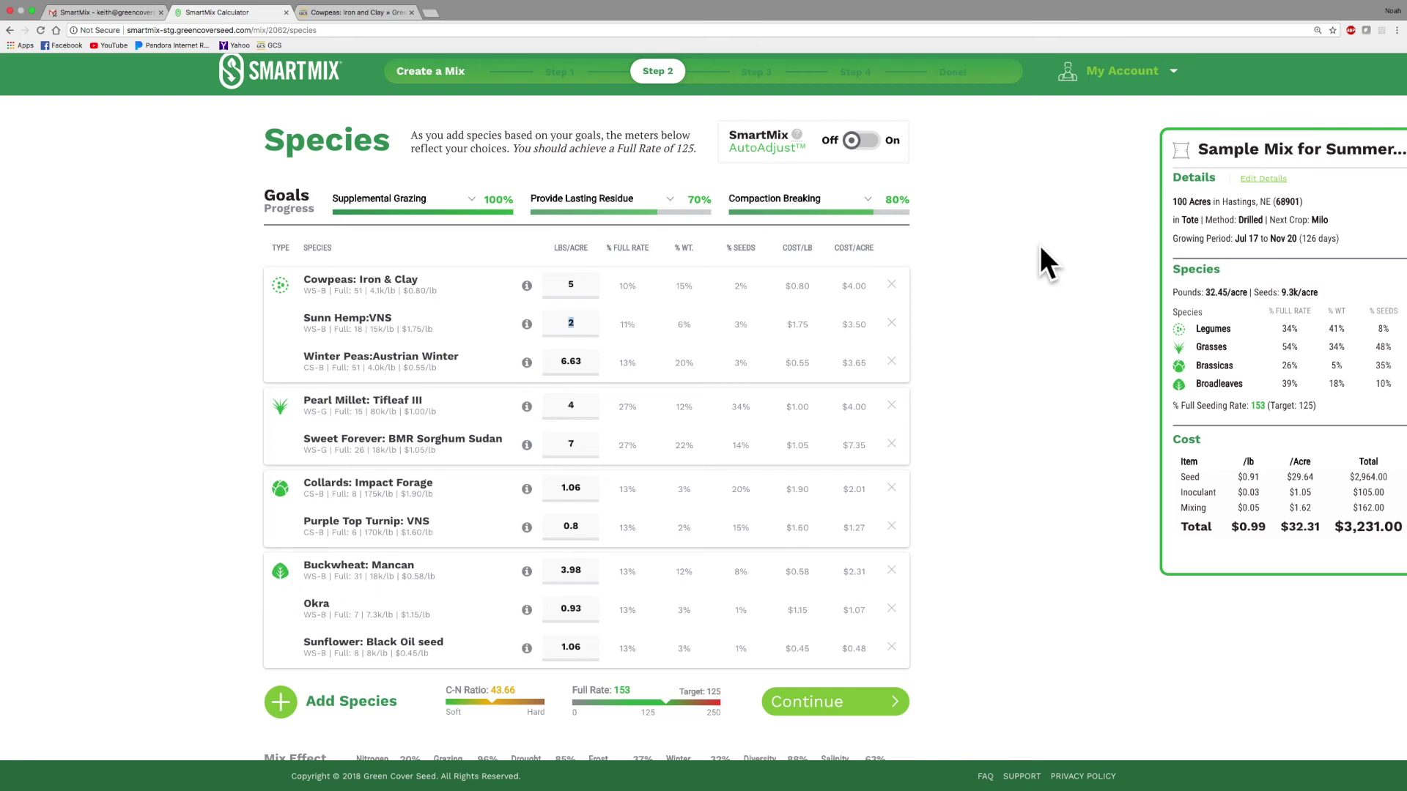
Turn AutoAdjust back on and reopen the mix Details step (100 acres, Drilled, Tote, Milo)
{"action": "left_click", "coordinate": [864, 143]}
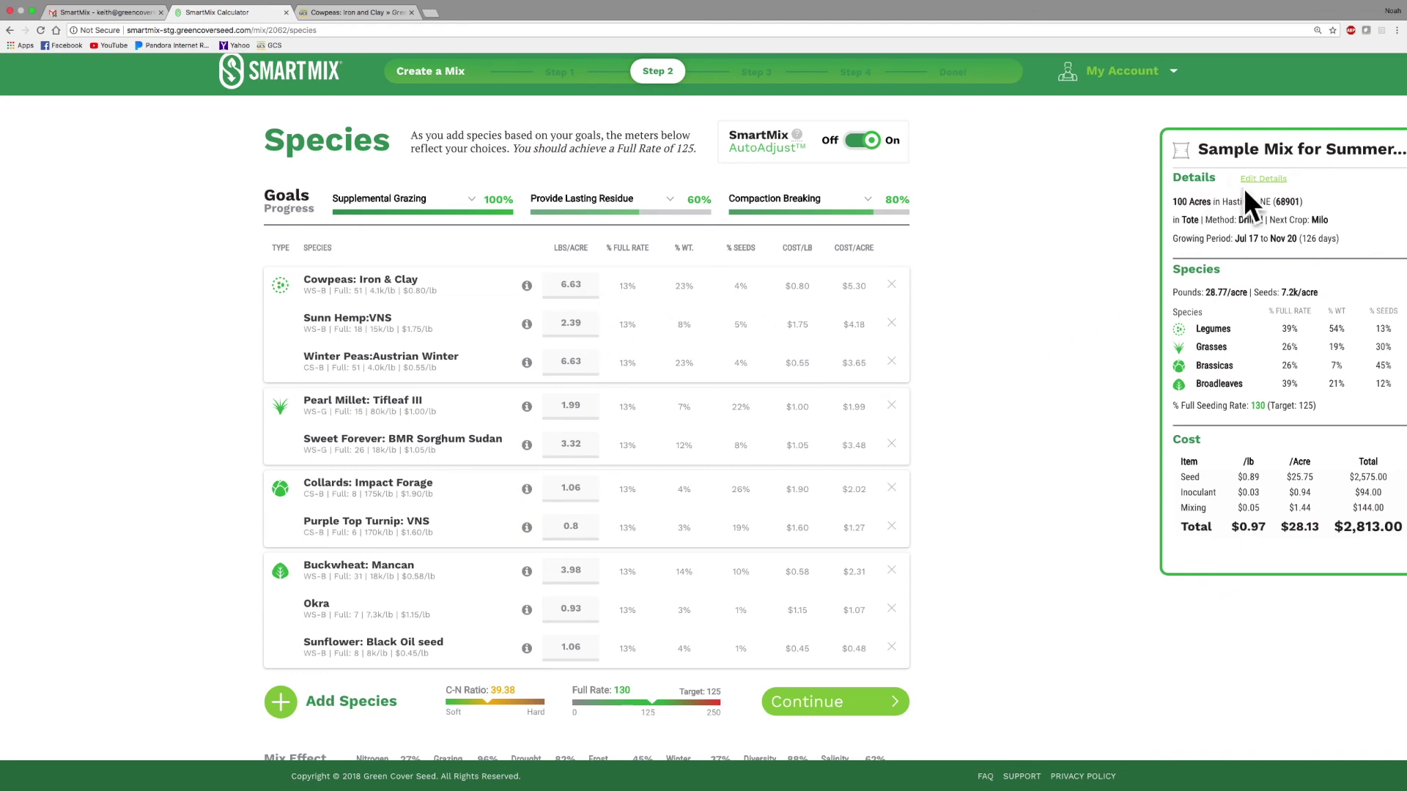
{"action": "left_click", "coordinate": [1262, 178]}
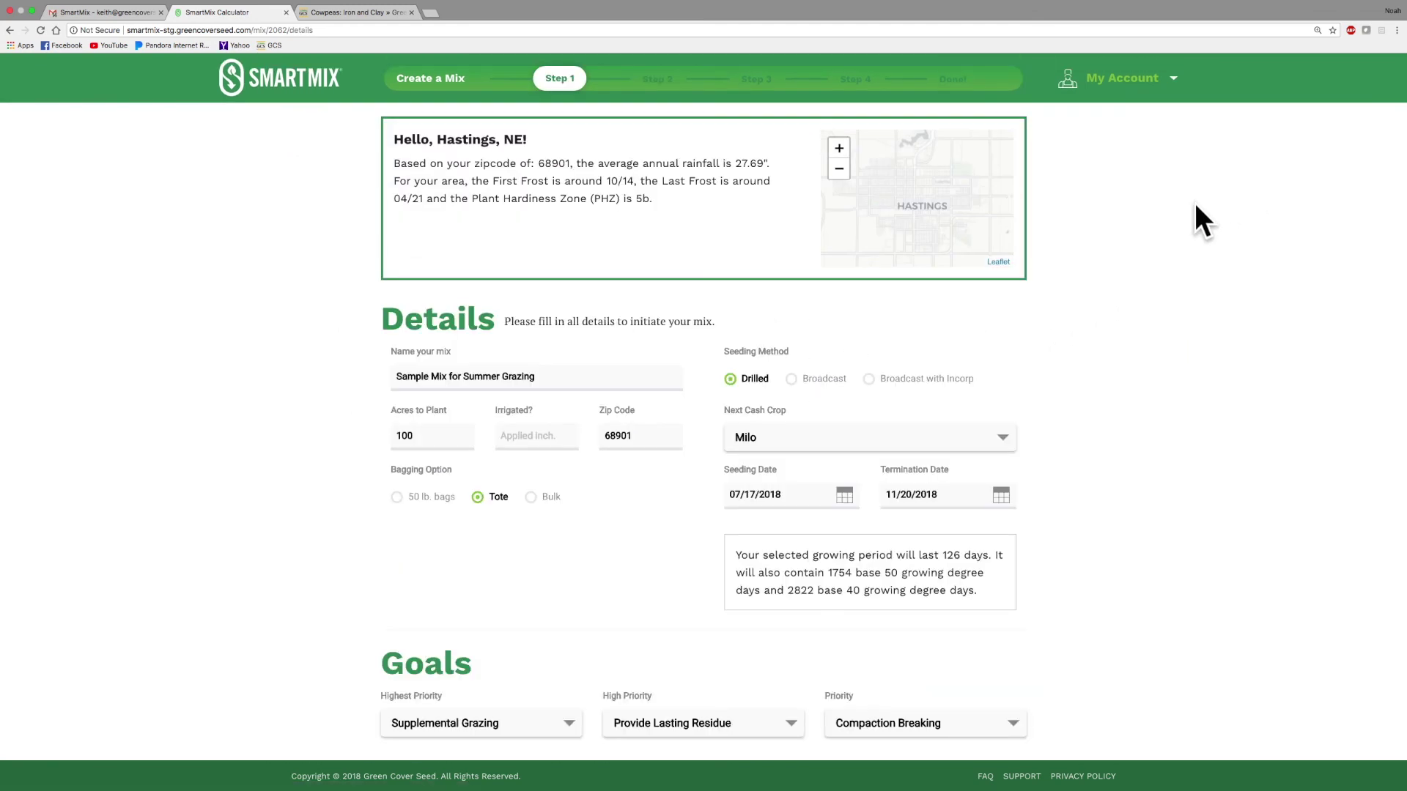
Lower the Irrigated? value to -5 inches and submit, bringing the mix to $2,165.00
{"action": "left_click", "coordinate": [540, 434]}
{"action": "scroll", "coordinate": [541, 434], "scroll_direction": "down", "scroll_amount": 2}
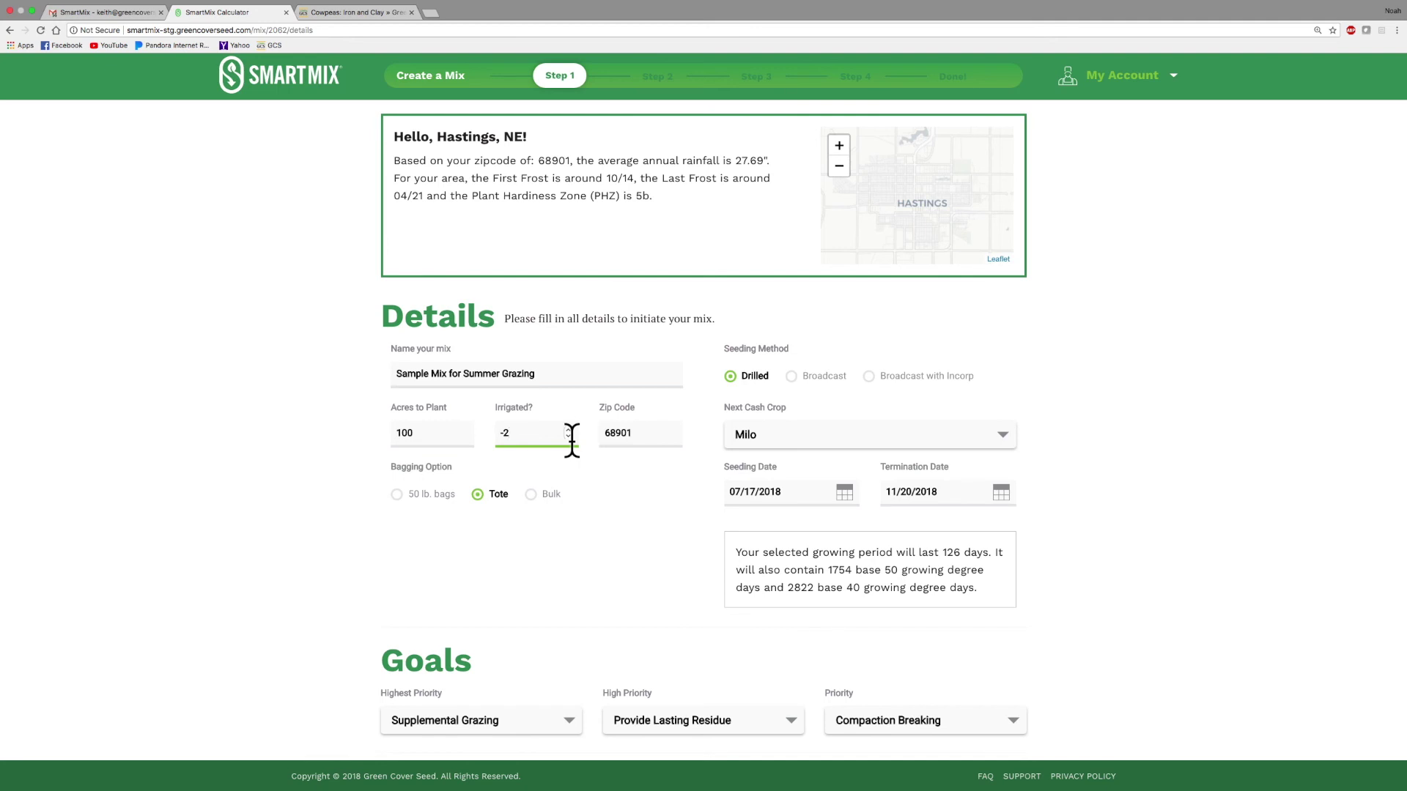
{"action": "scroll", "coordinate": [571, 440], "scroll_direction": "down", "scroll_amount": 3}
{"action": "scroll", "coordinate": [1097, 487], "scroll_direction": "down", "scroll_amount": 1}
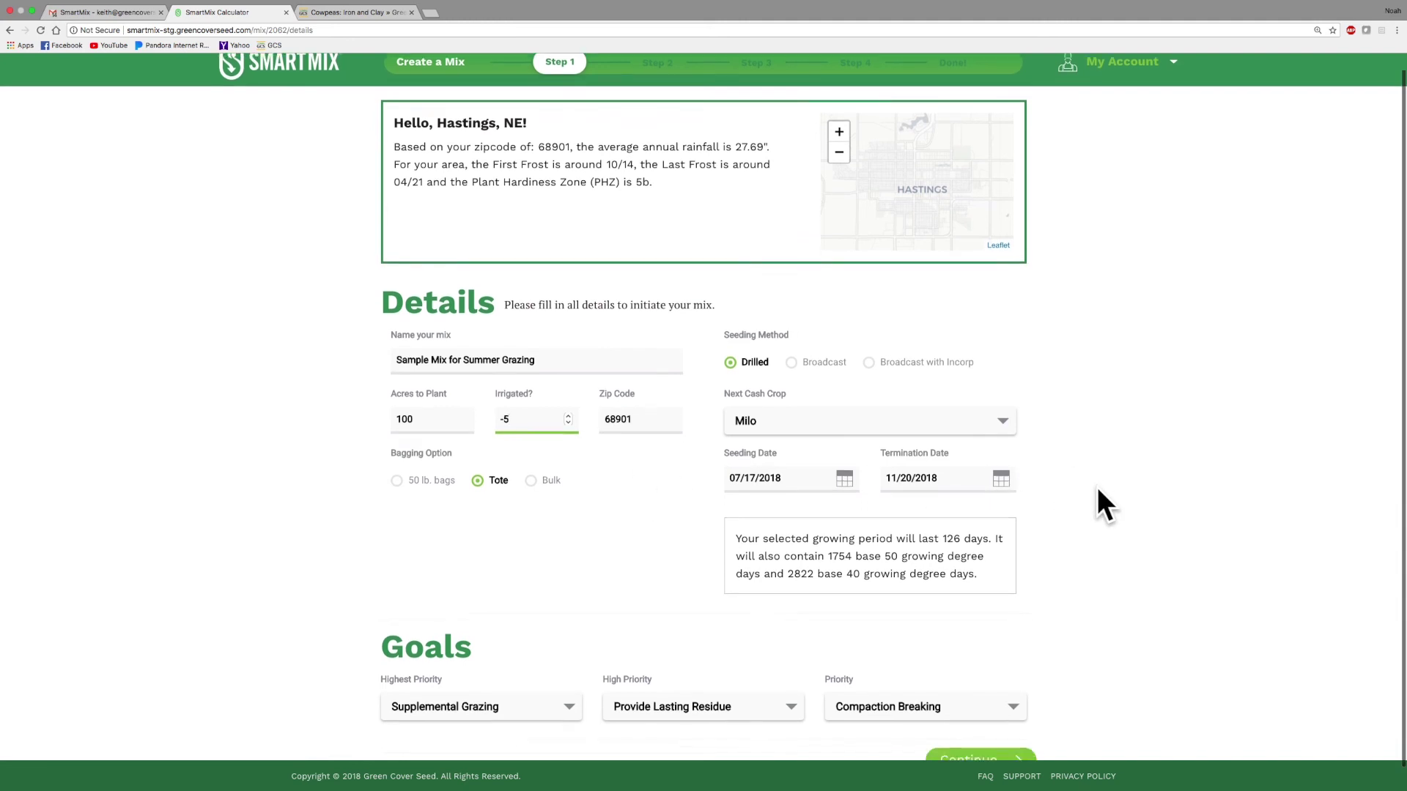
{"action": "left_click", "coordinate": [967, 731]}
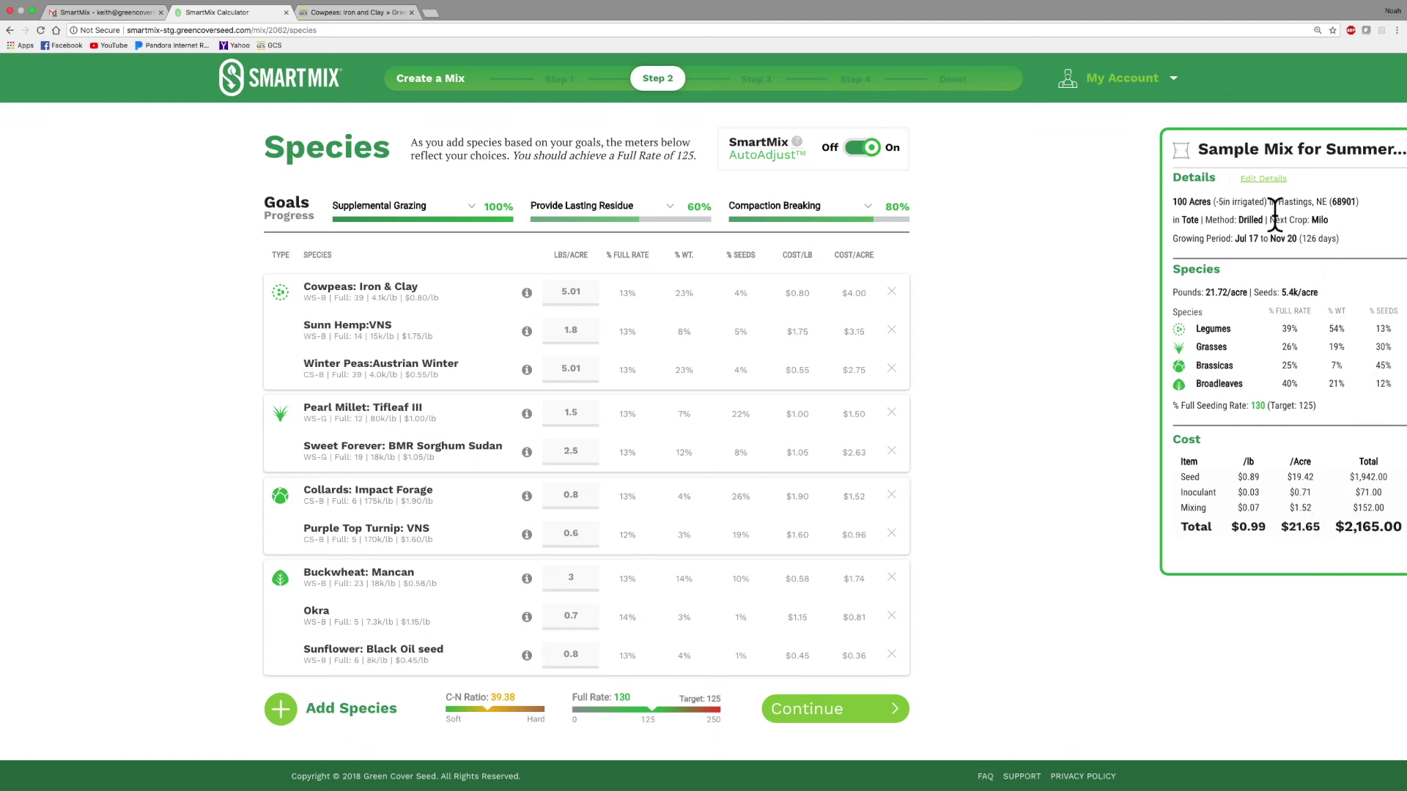
Reopen the mix details, replace the -5 irrigation with 4 inches, and resubmit
{"action": "left_click", "coordinate": [1259, 178]}
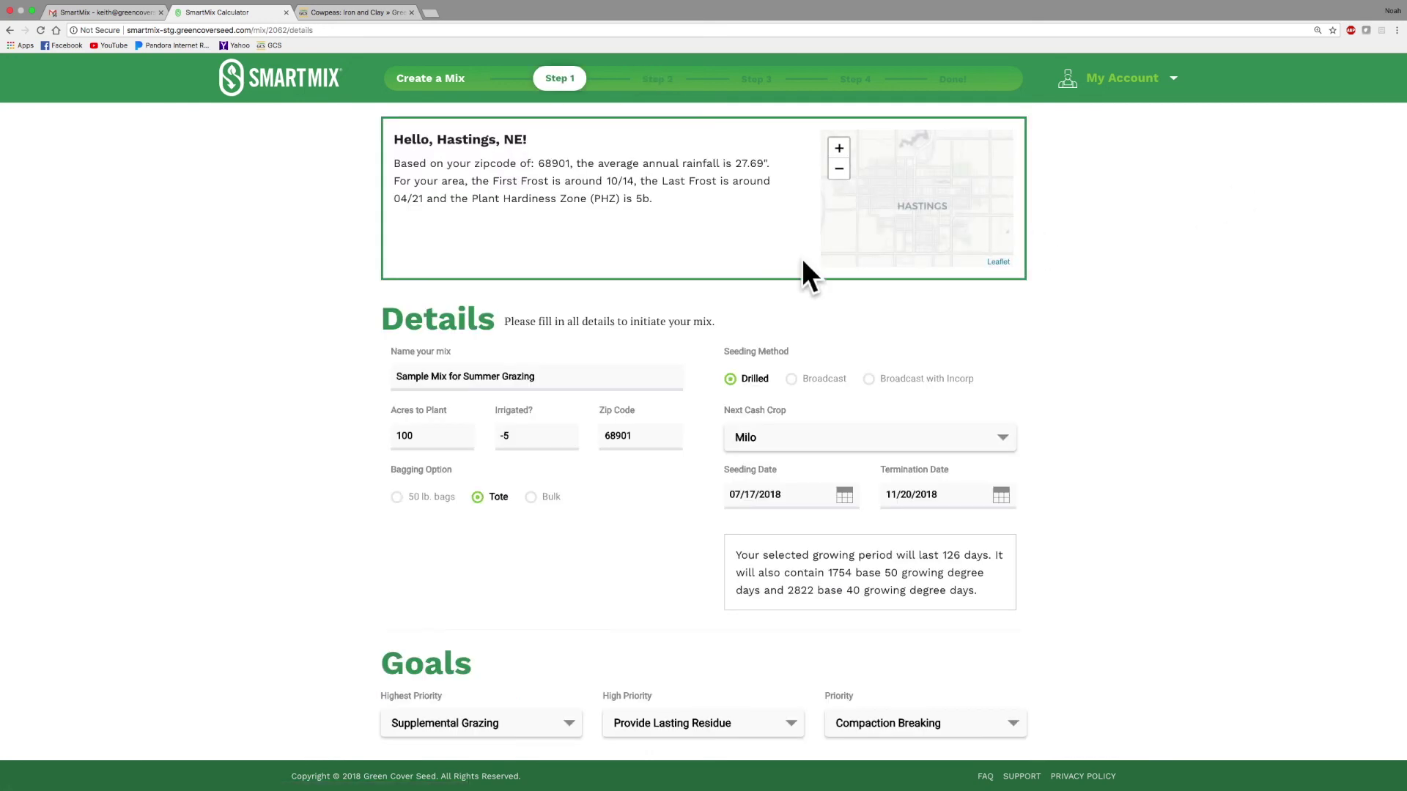
{"action": "left_click", "coordinate": [513, 434]}
{"action": "key", "text": "BackSpace"}
{"action": "key", "text": "BackSpace"}
{"action": "type", "text": "4"}
{"action": "left_click", "coordinate": [592, 513]}
{"action": "scroll", "coordinate": [1211, 543], "scroll_direction": "down", "scroll_amount": 2}
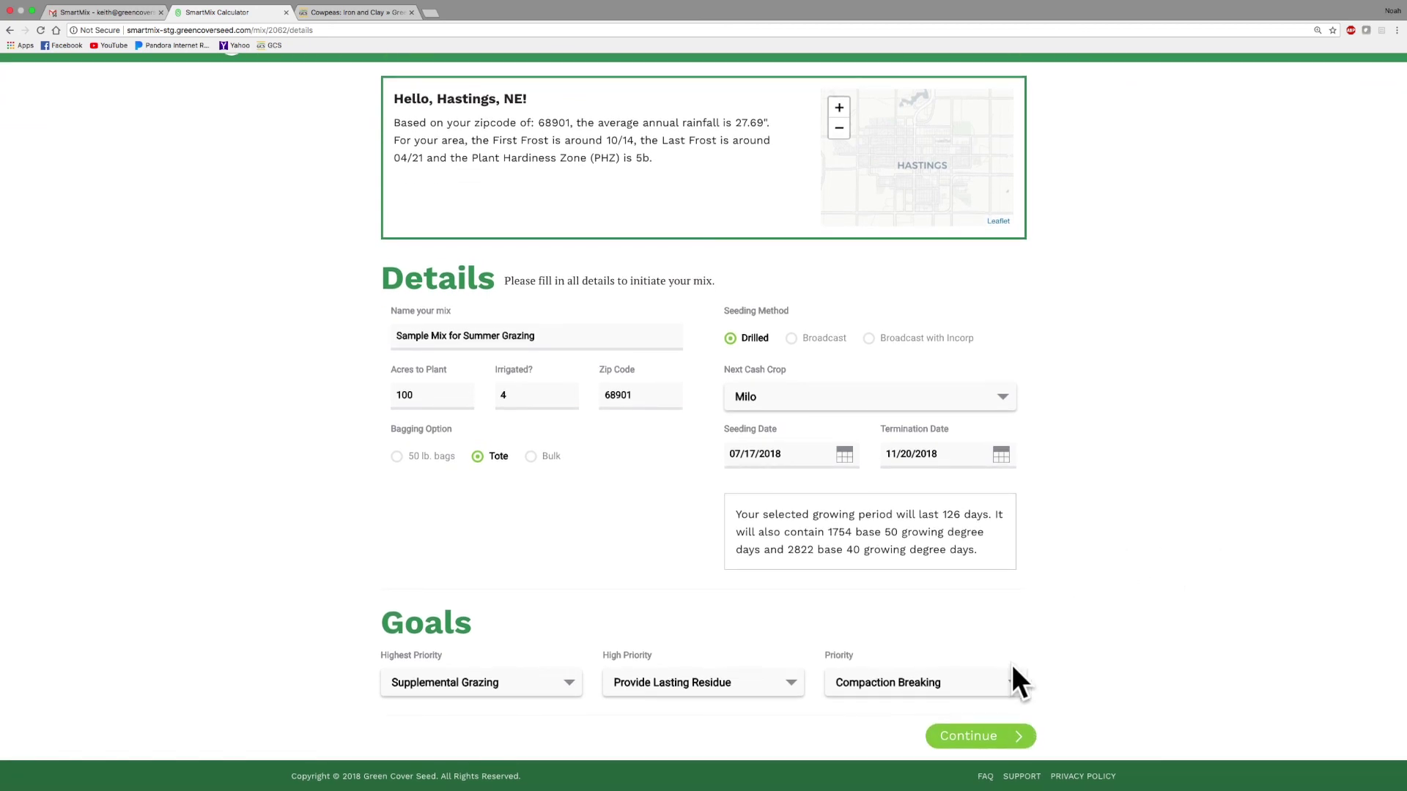
{"action": "left_click", "coordinate": [972, 728]}
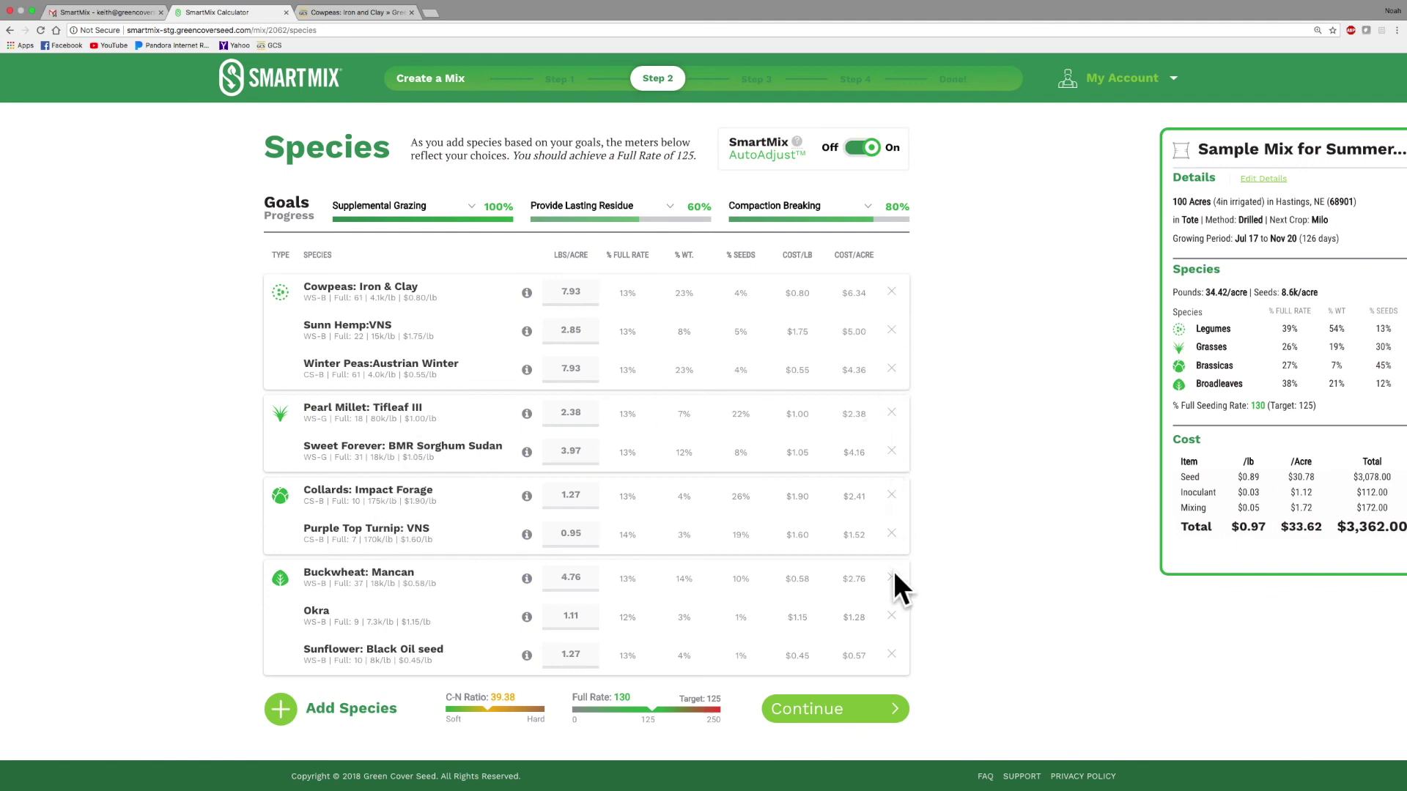
Remove Okra from the mix, leaving nine species
{"action": "left_click", "coordinate": [892, 618]}
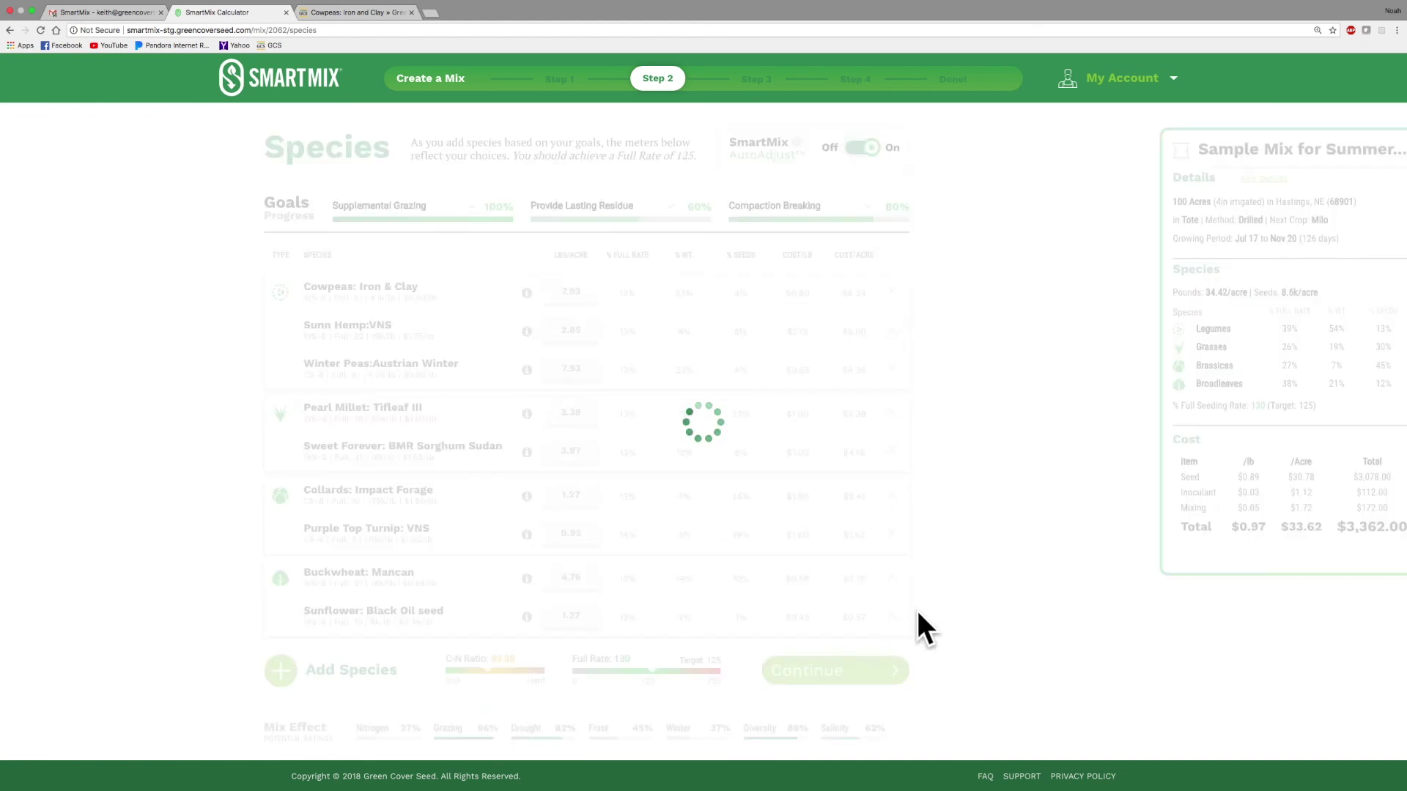